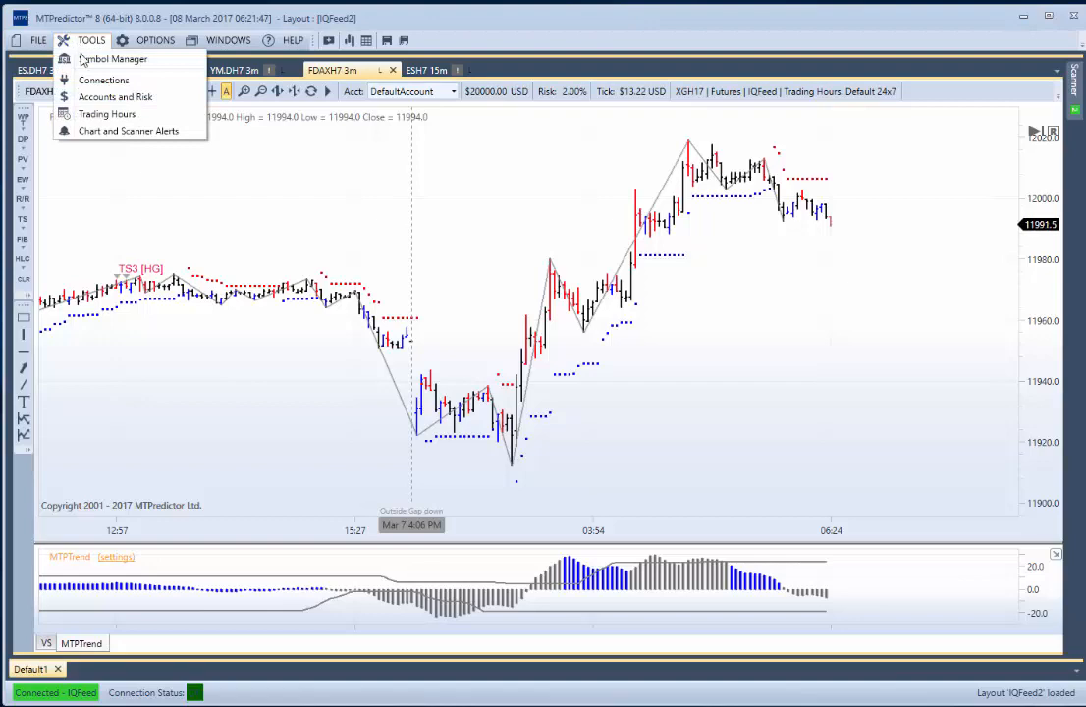
Step: View the blank Symbol Editor form for adding a new symbol in the Symbol Manager, and close both without saving
click(84, 61)
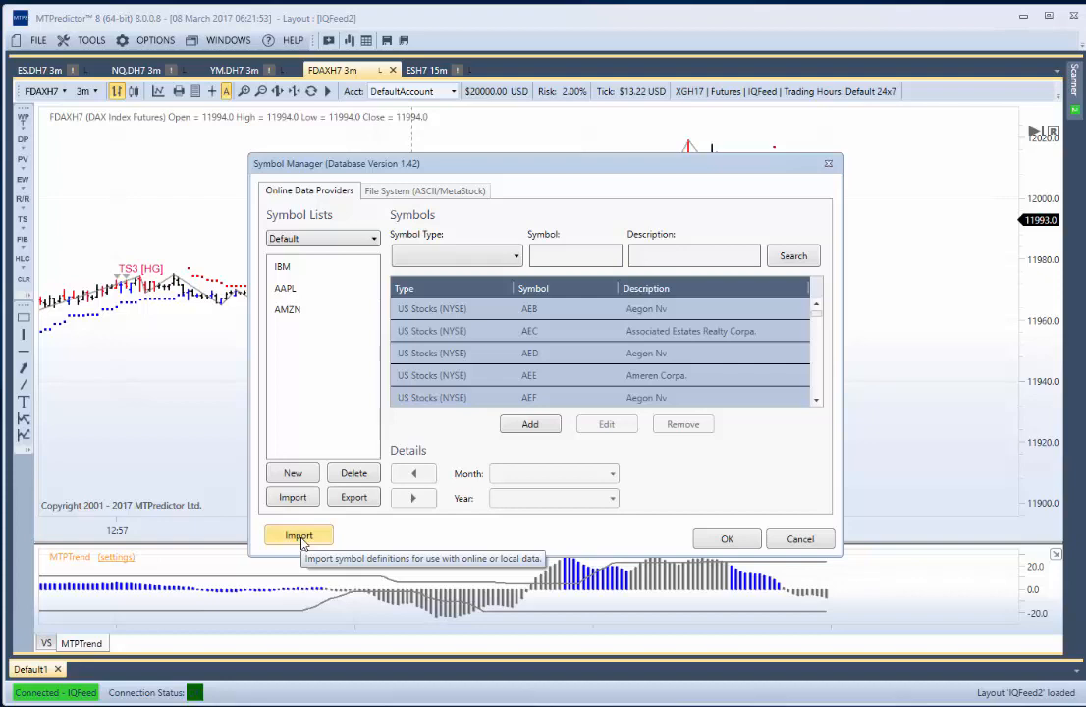
click(530, 426)
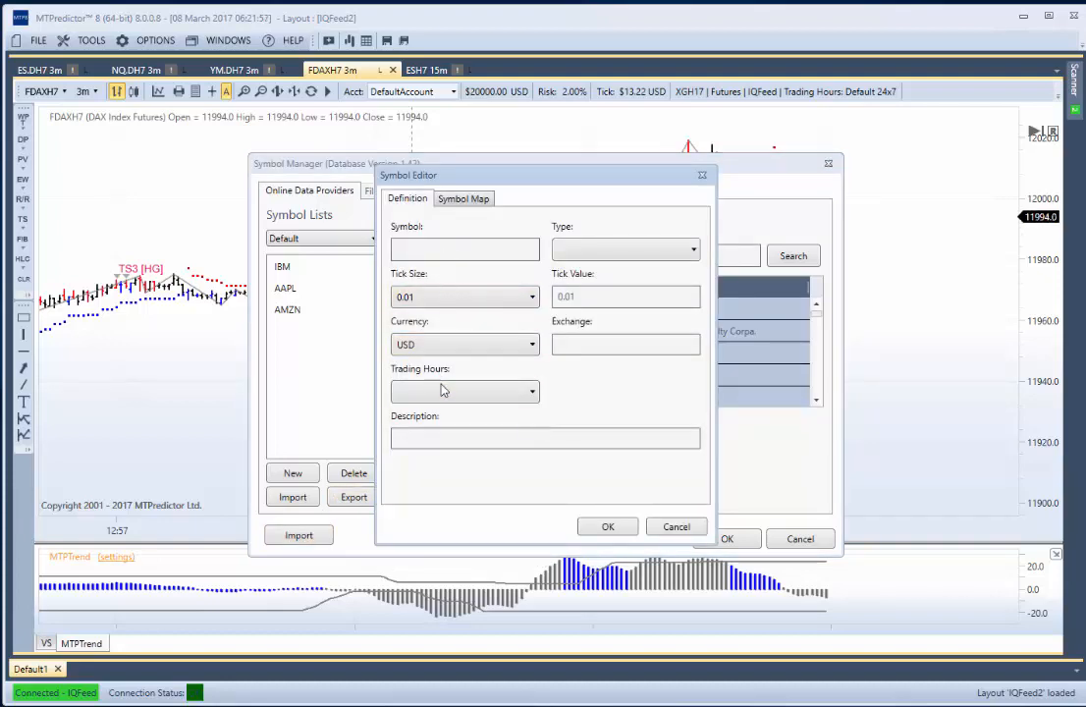
click(670, 526)
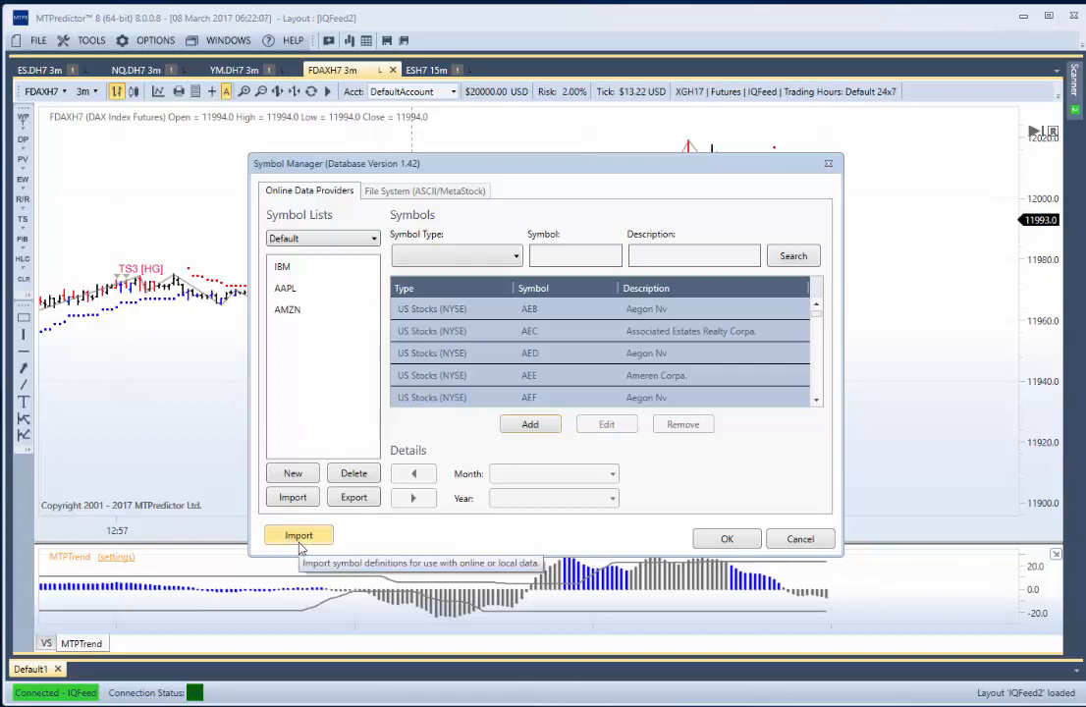
click(800, 539)
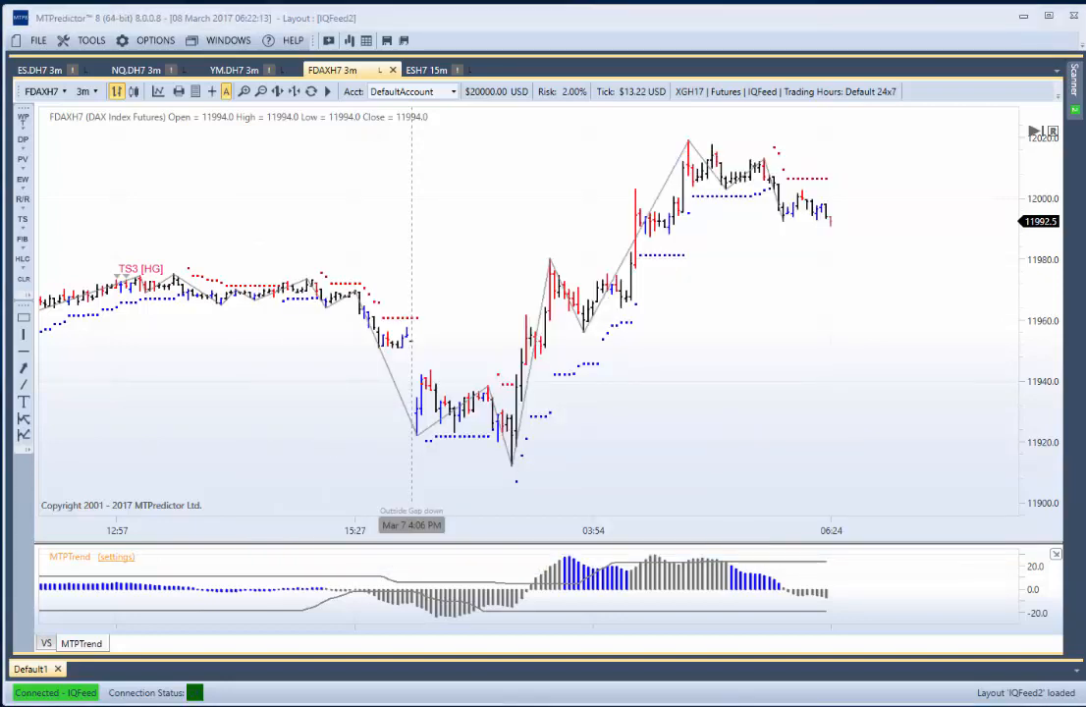
Step: Switch to the import_online_symbols-Test1 workbook in Excel and select Forex as both Type and Trading Hours for ZARUSD
drag(0, 110, 300, 61)
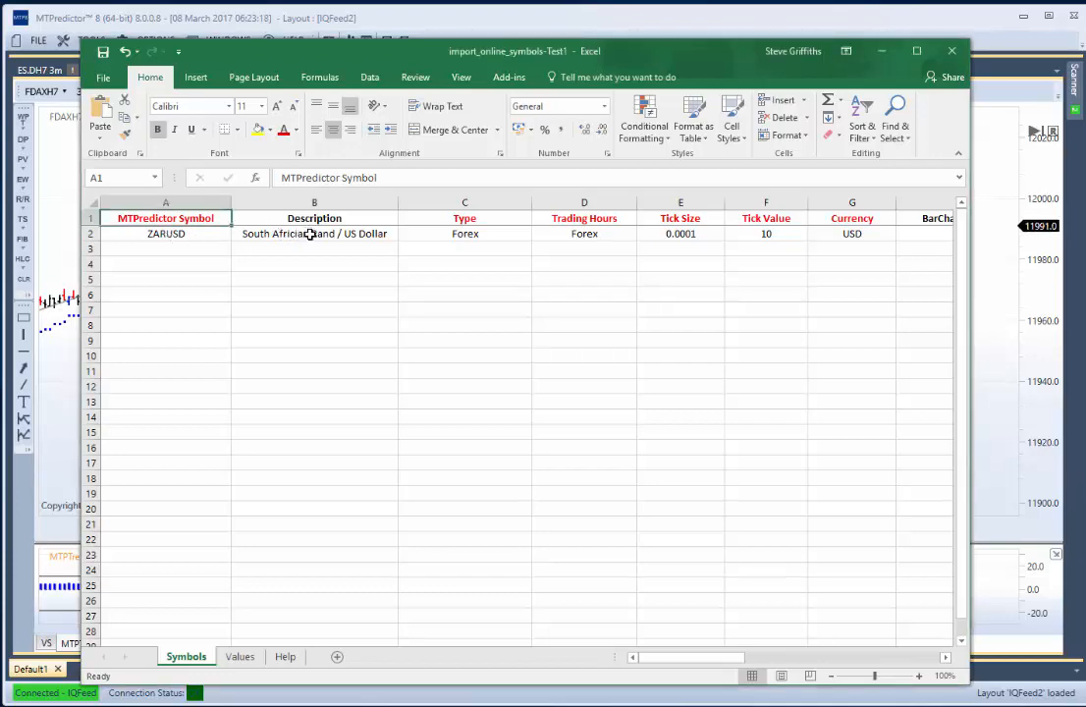
click(497, 237)
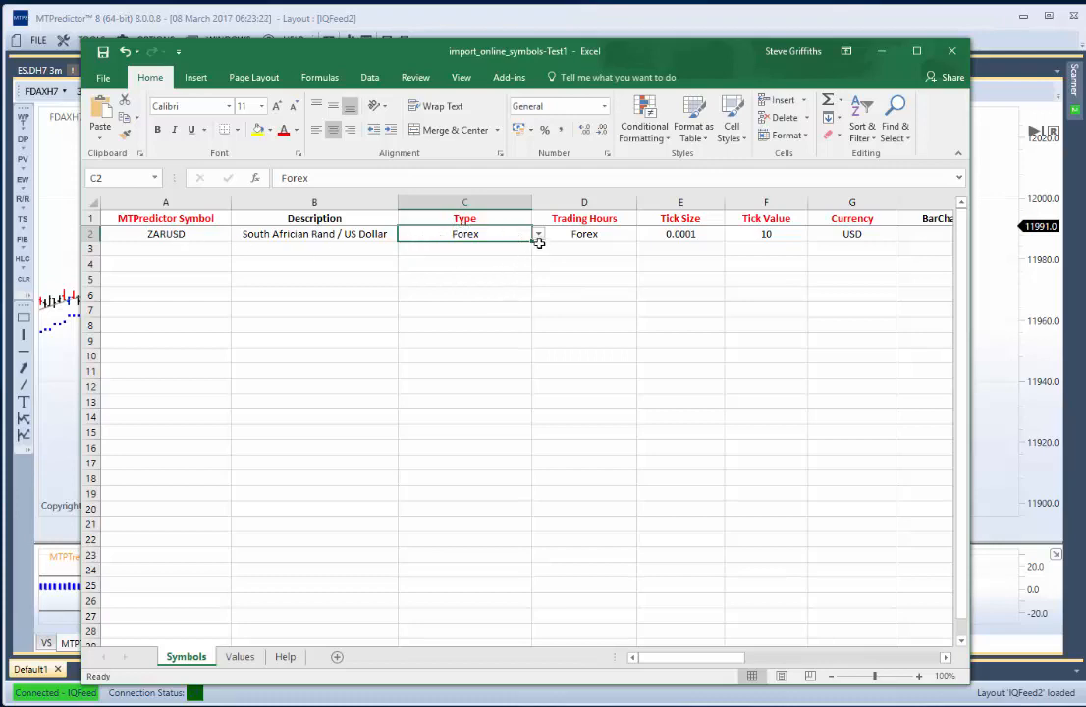
click(538, 235)
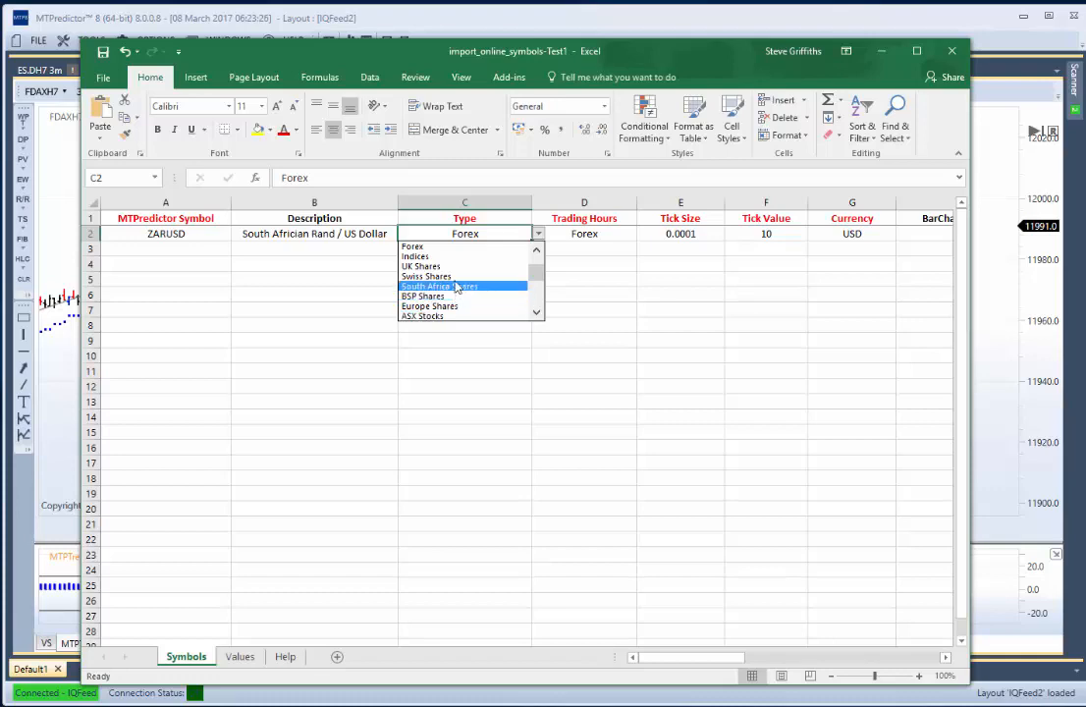
click(420, 248)
click(593, 233)
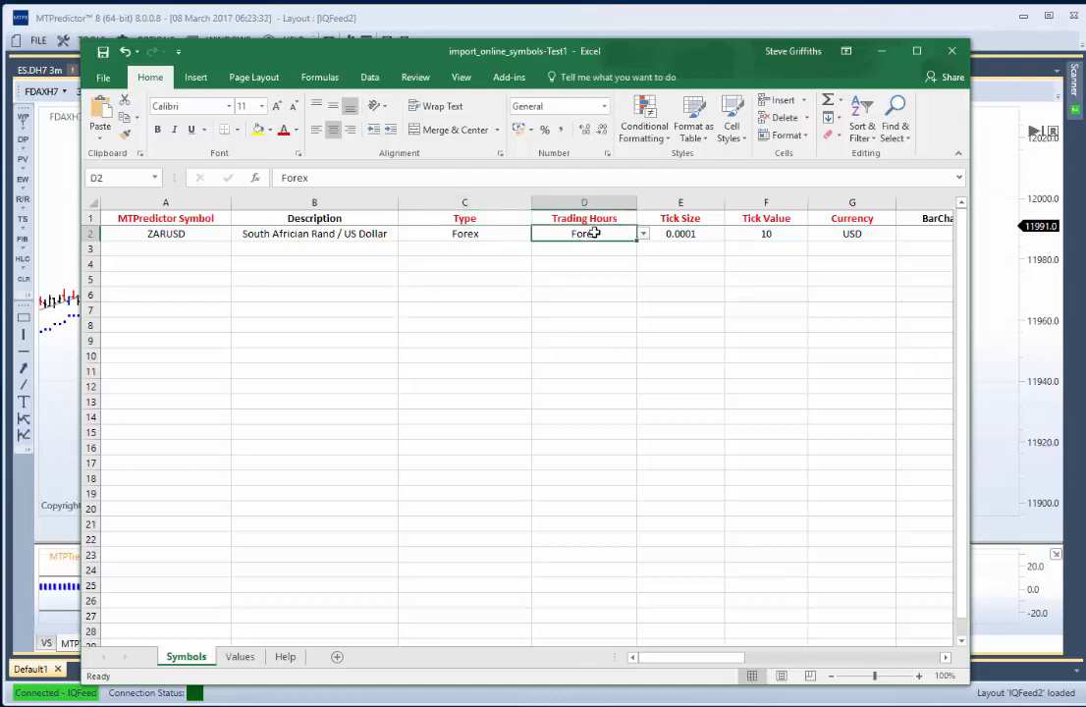
click(642, 235)
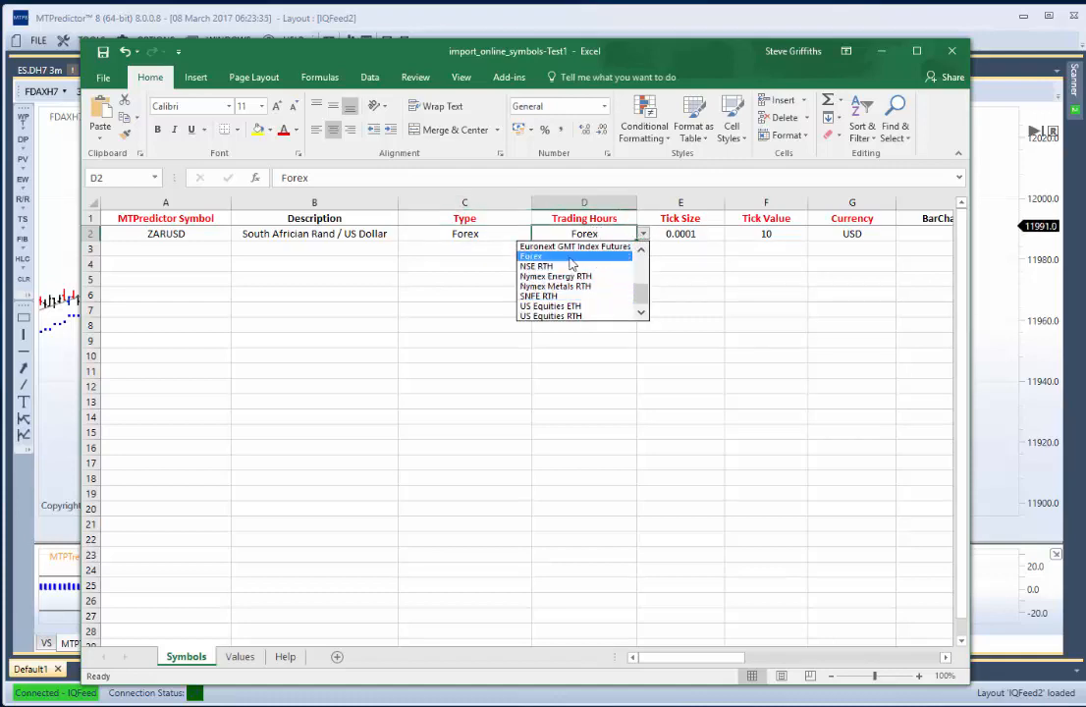
click(598, 254)
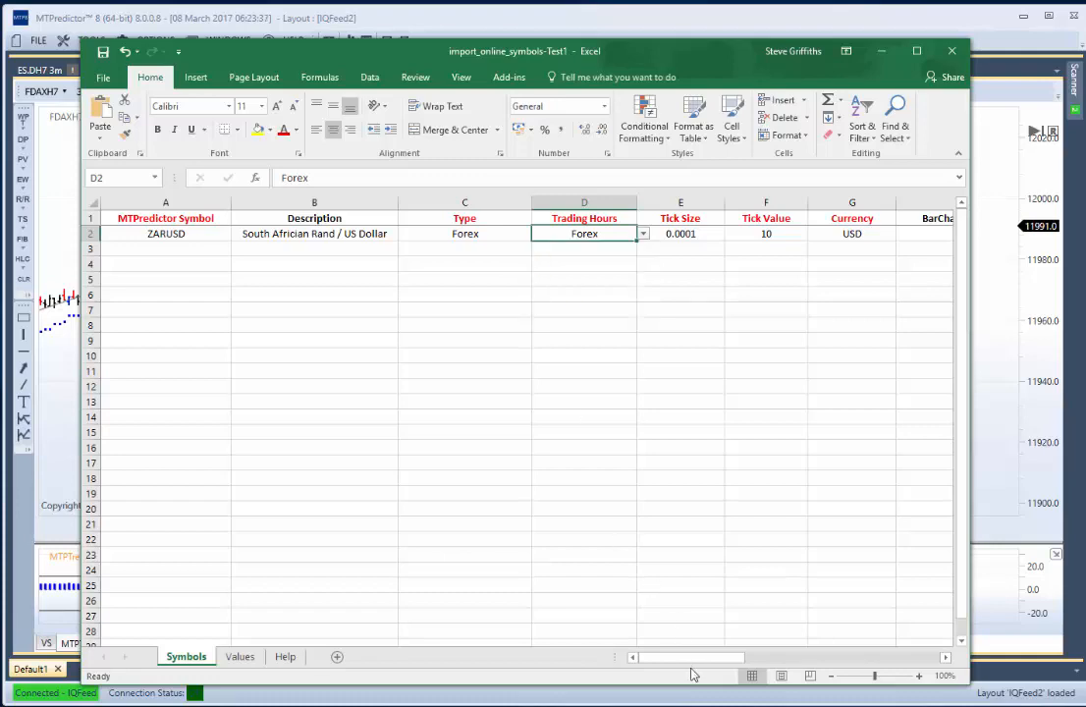
Step: Select a Tick Size of 0.0001 and USD as the Currency in the ZARUSD row
drag(699, 657, 744, 657)
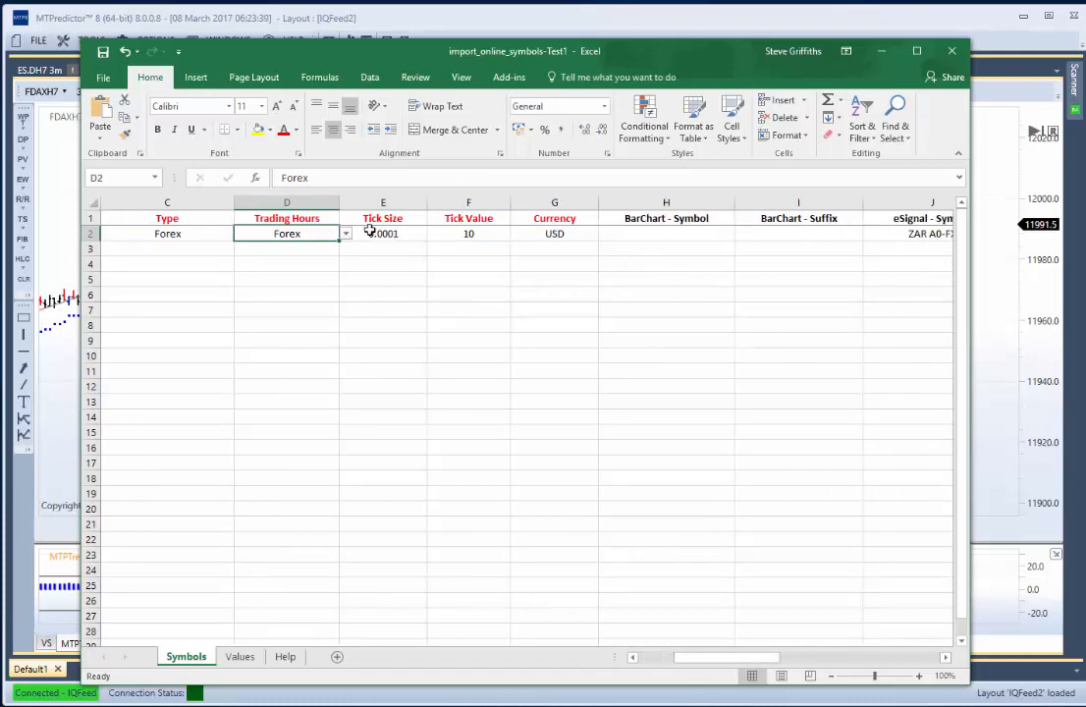
click(372, 235)
click(433, 235)
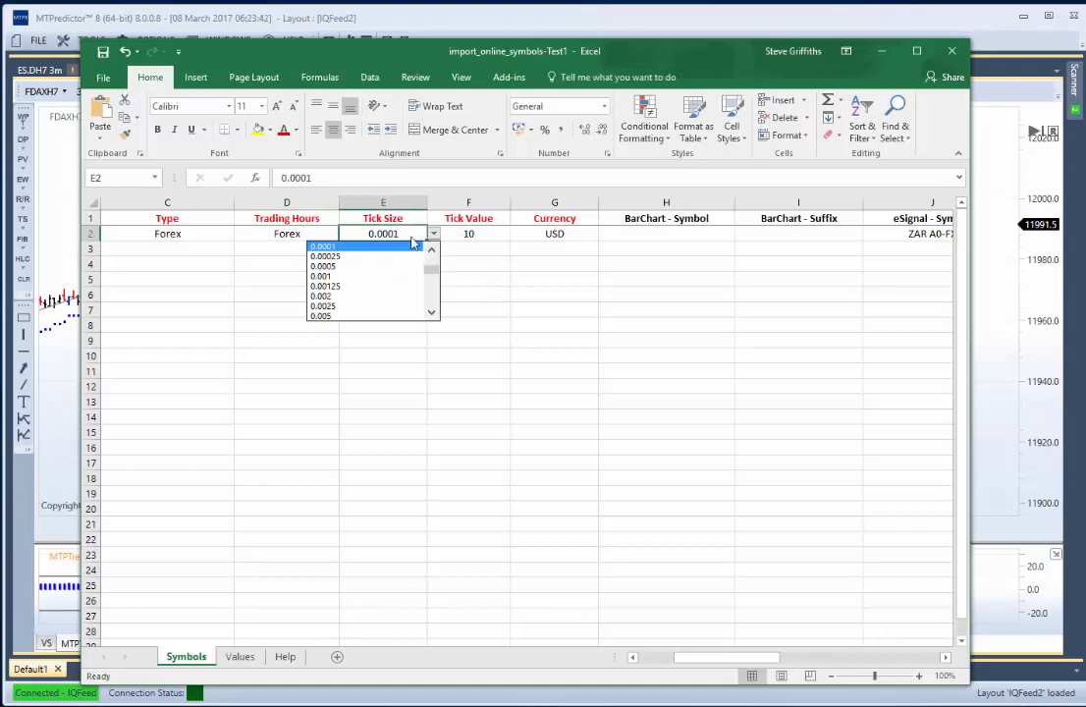
click(327, 247)
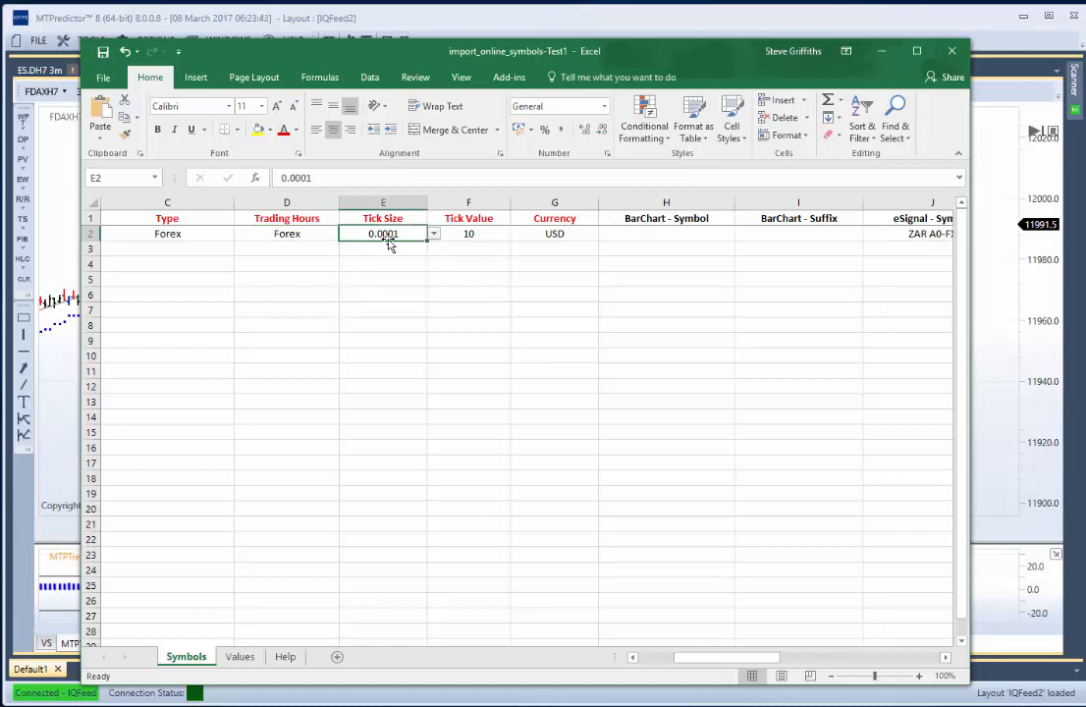
click(468, 234)
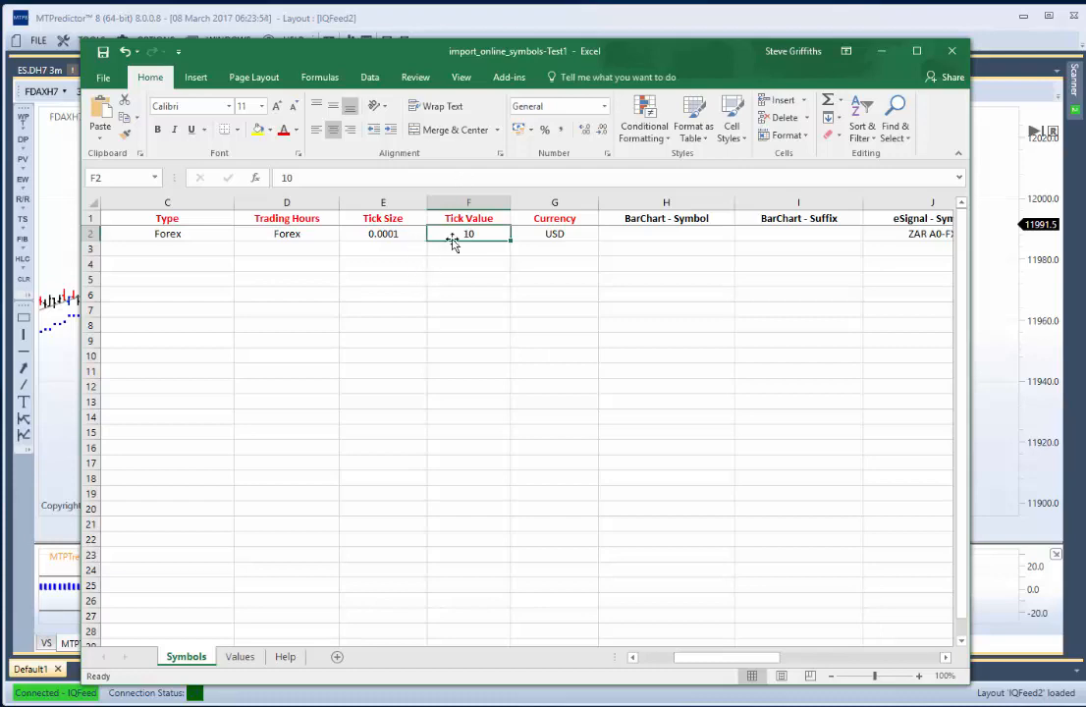
click(562, 233)
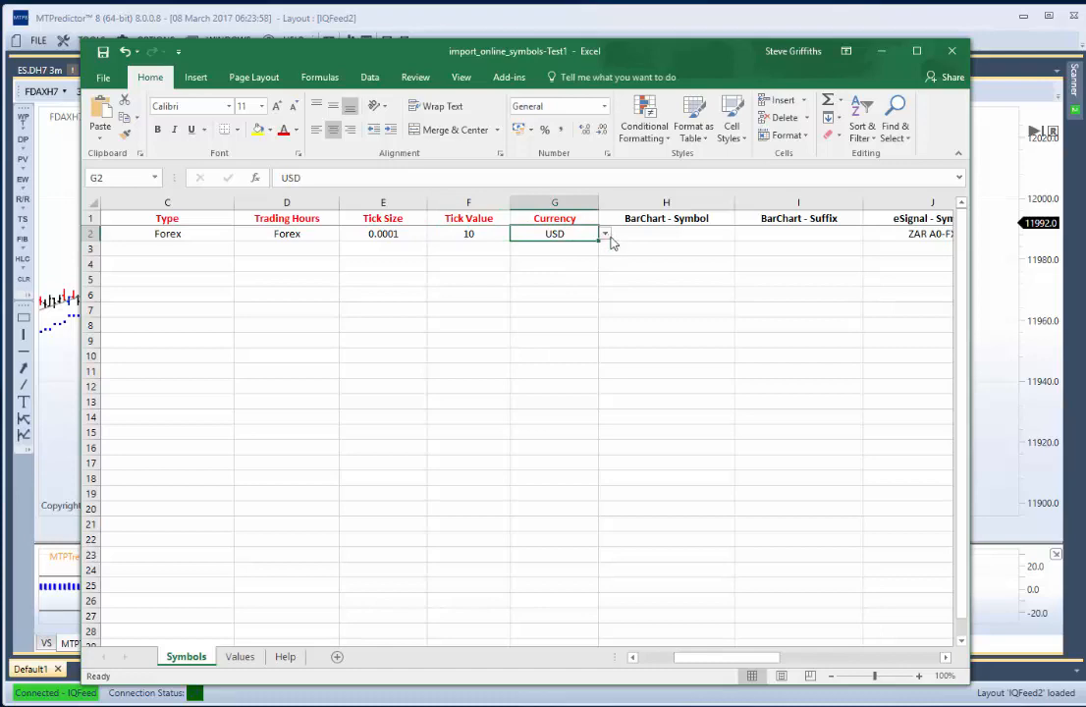
click(605, 233)
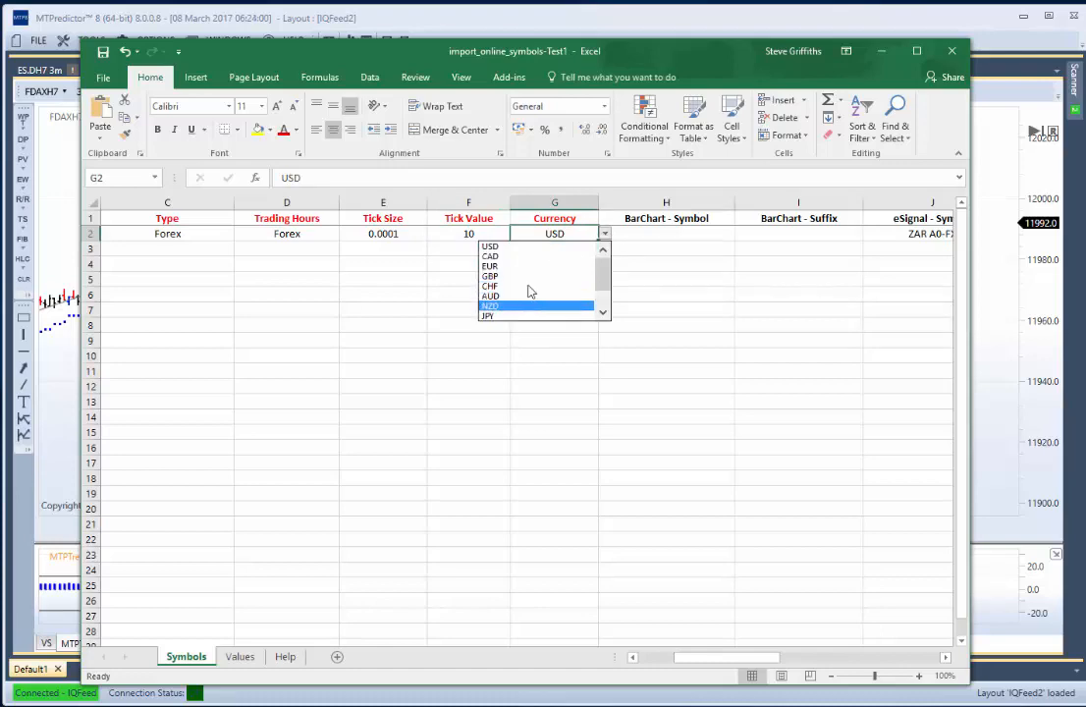
click(494, 248)
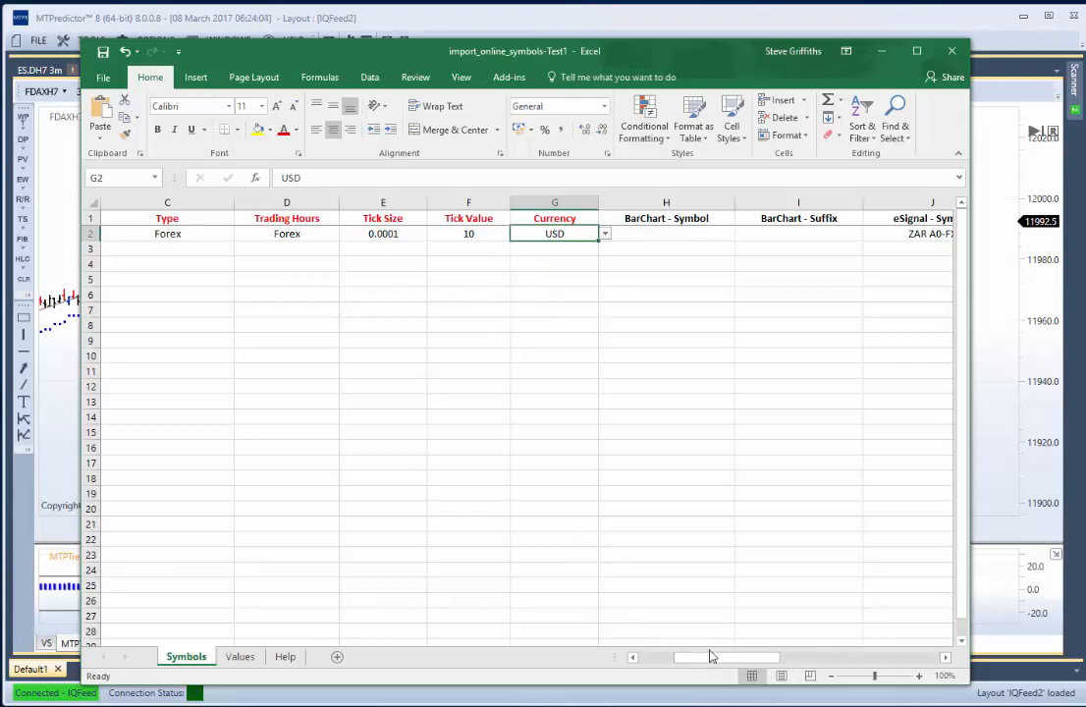
Step: Review the BarChart, eSignal, FXCM and IQFeed symbol columns of the ZARUSD row, and close the workbook
drag(710, 658, 751, 665)
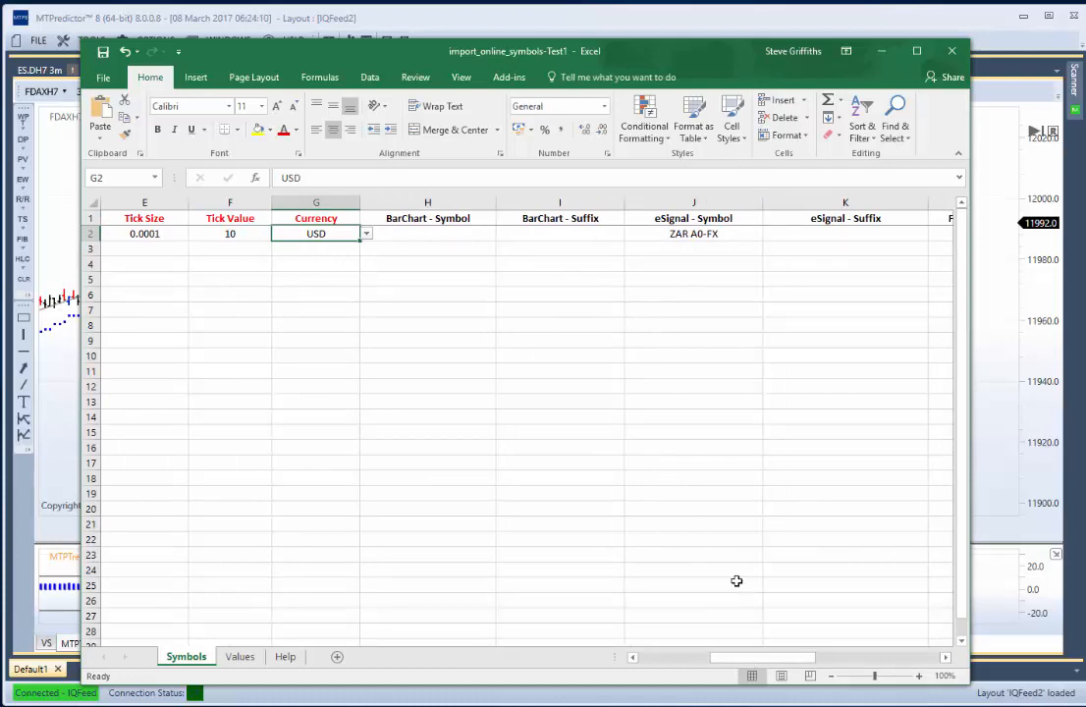
drag(743, 660, 764, 661)
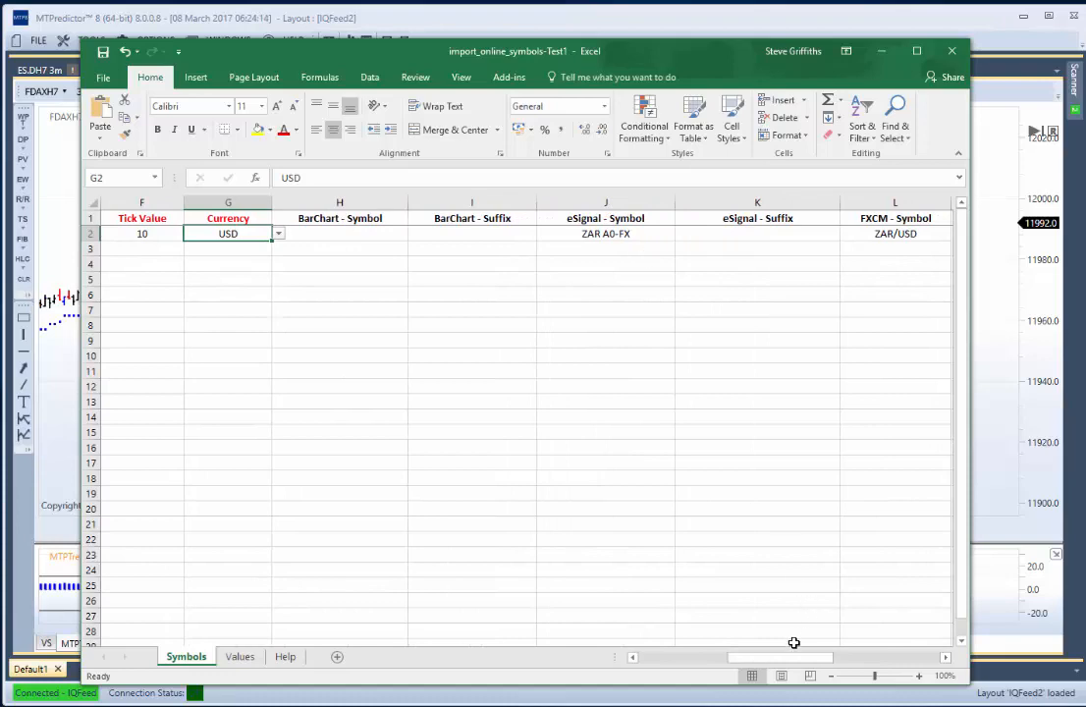
drag(791, 660, 682, 664)
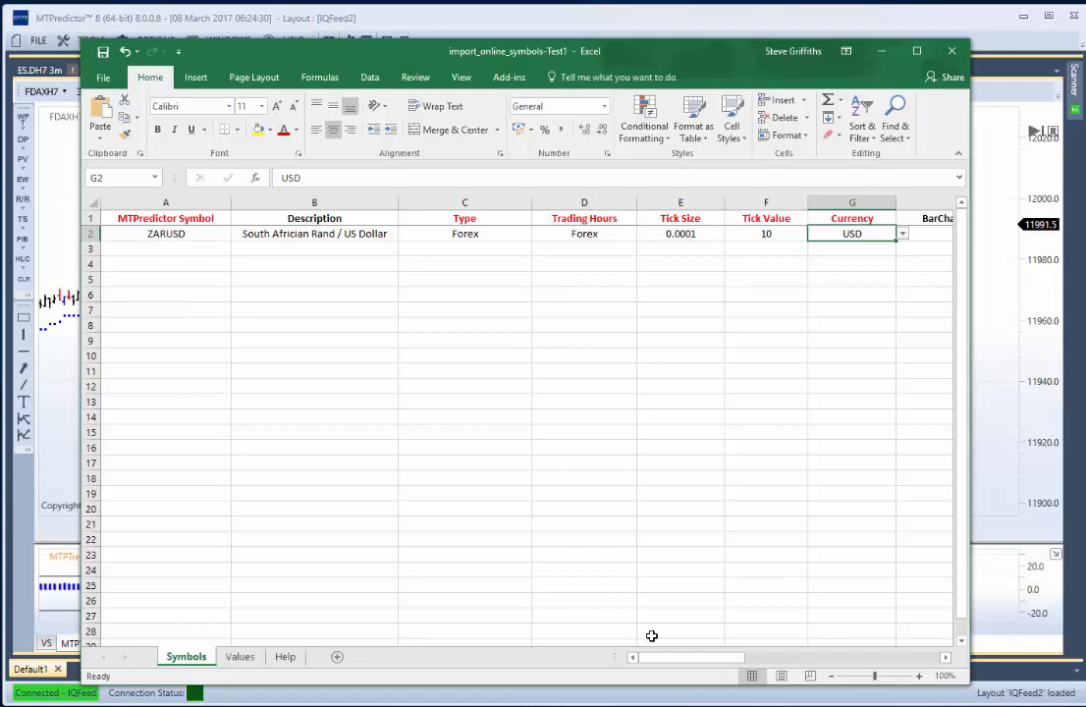
drag(670, 658, 821, 680)
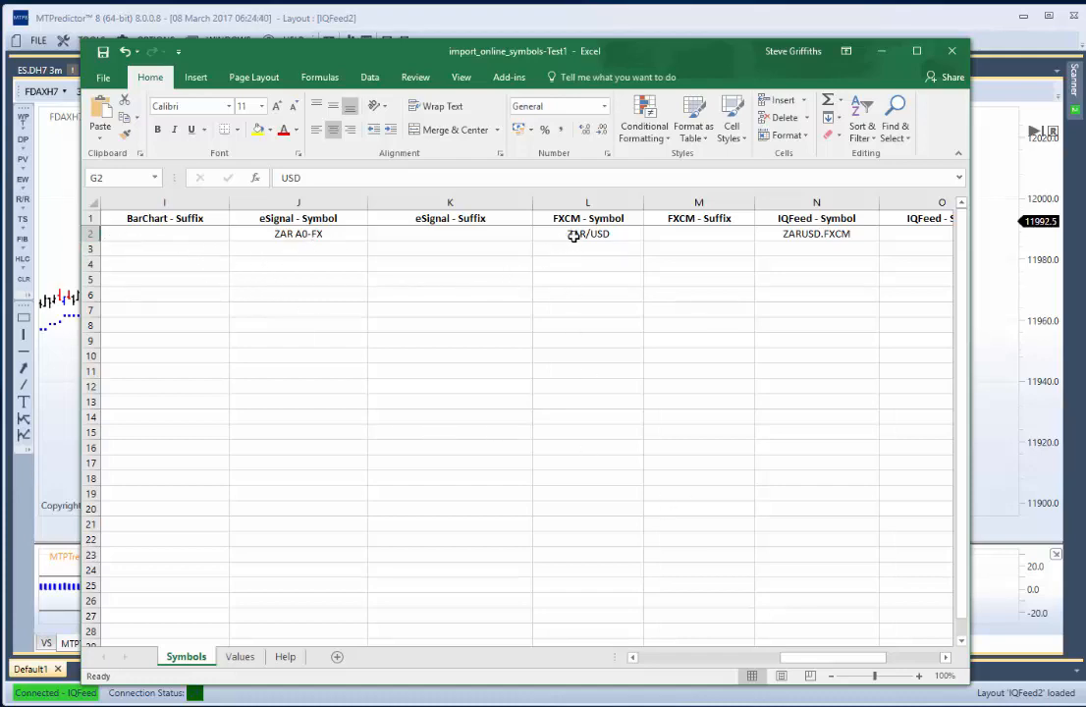
drag(815, 663, 633, 663)
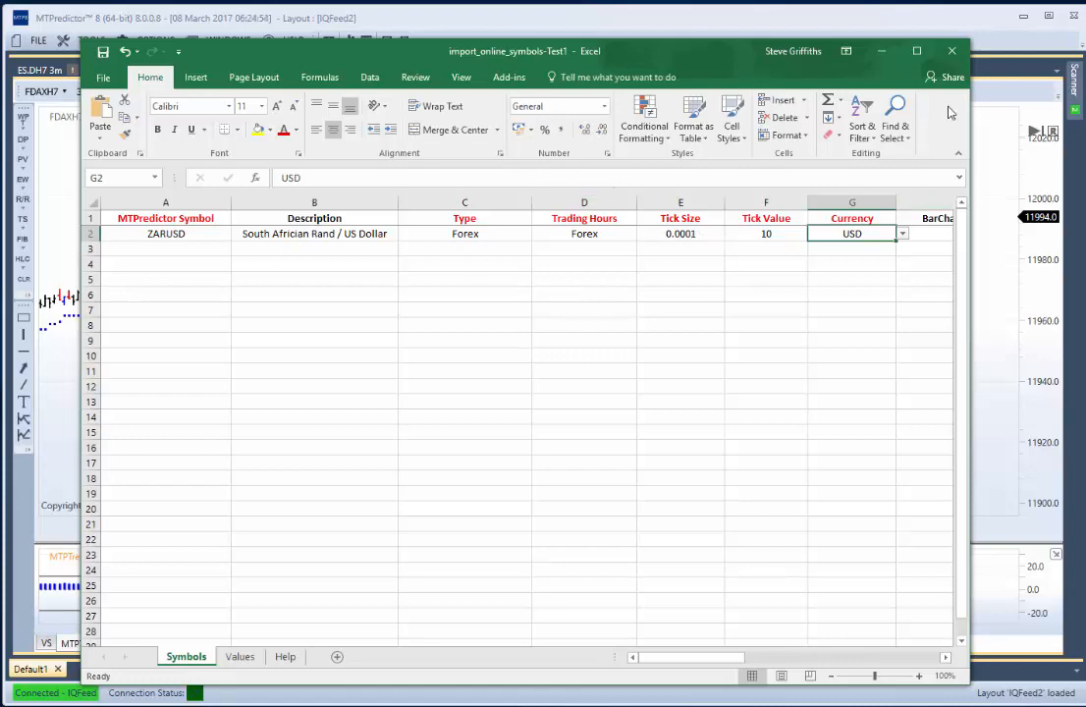
click(952, 52)
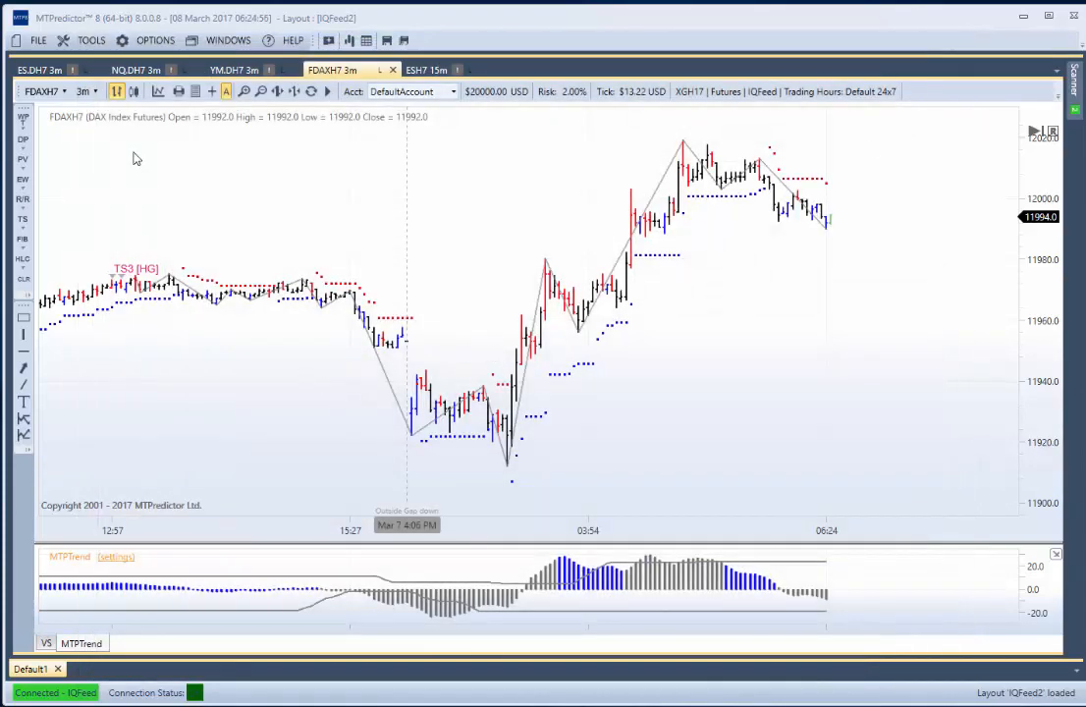
Step: Start a symbol import from MTPredictor's Symbol Manager and load import_online_symbols-Test1 from C:\AFolder as the import file
click(97, 45)
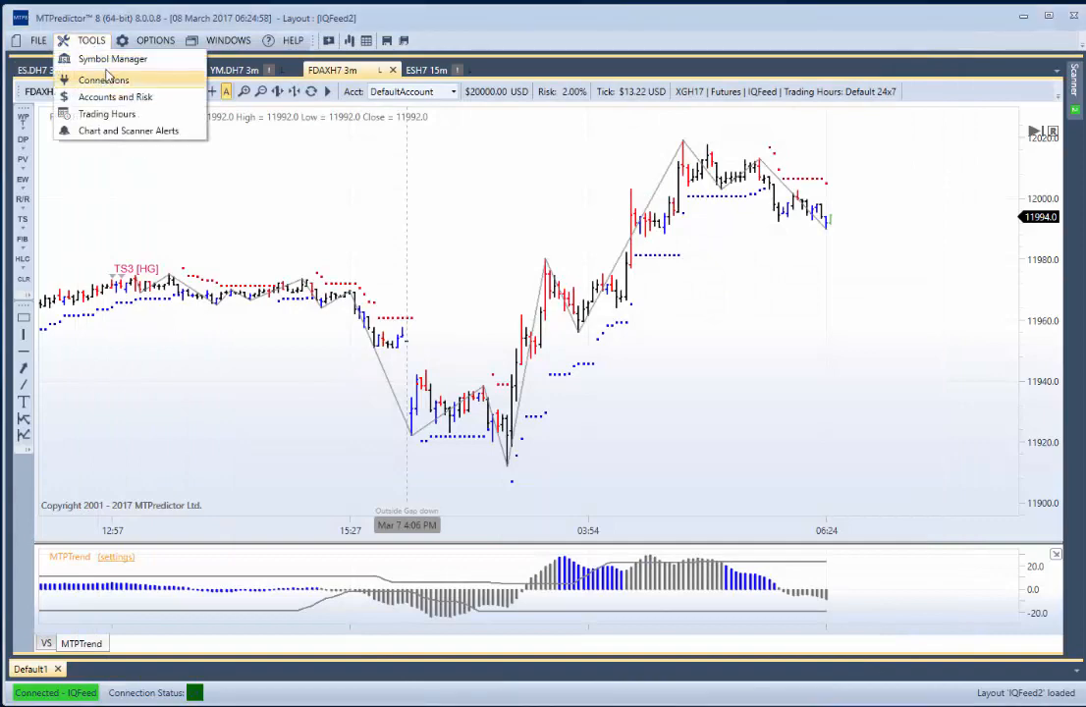
click(108, 75)
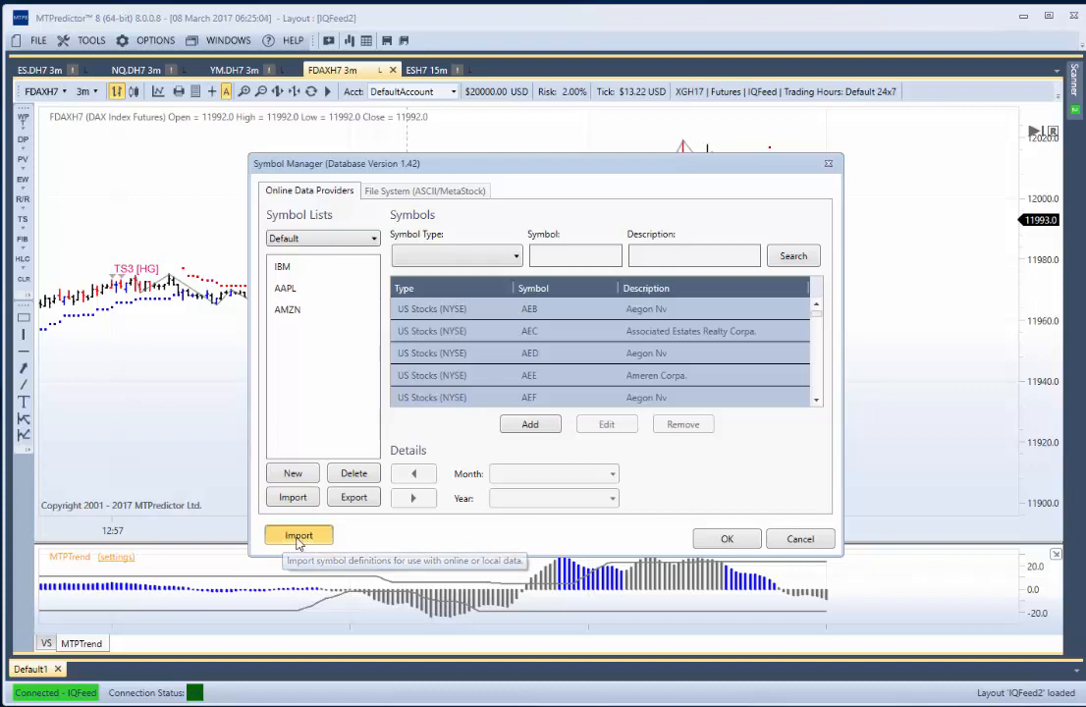
click(297, 537)
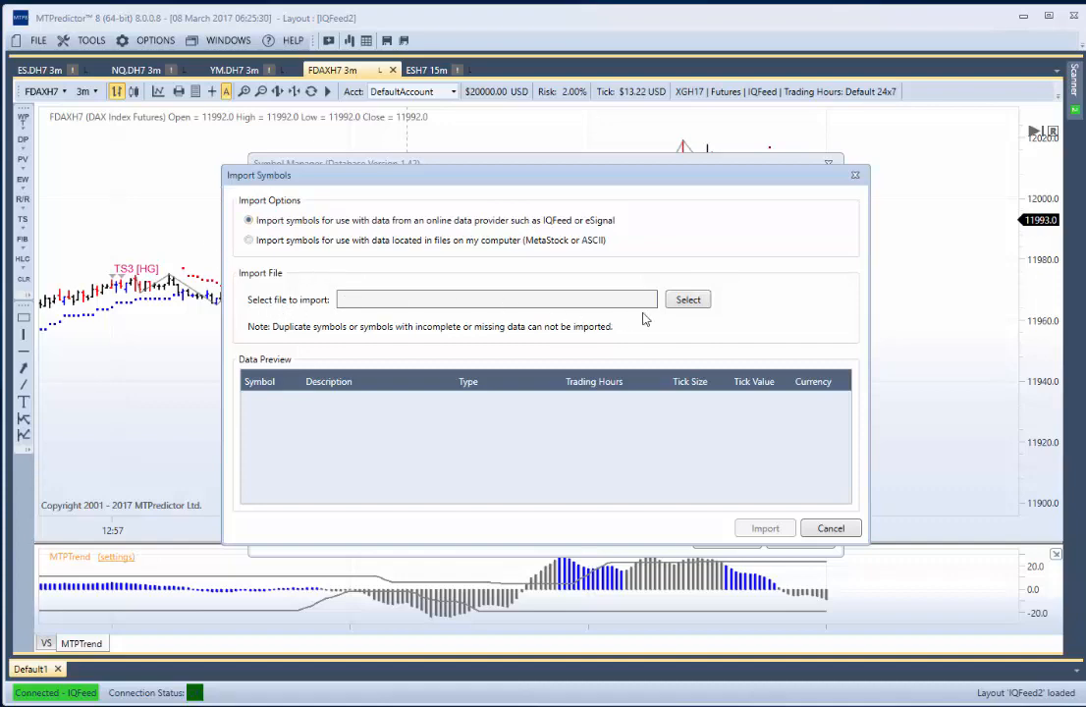
click(686, 301)
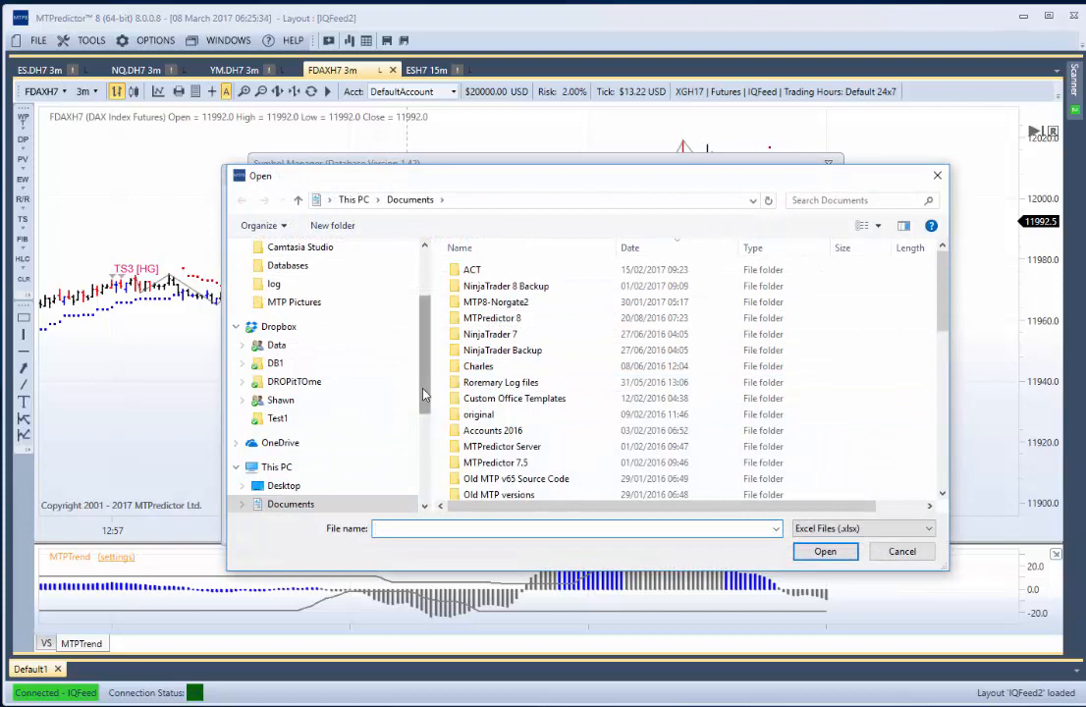
scroll(417, 432, down, 2)
click(282, 499)
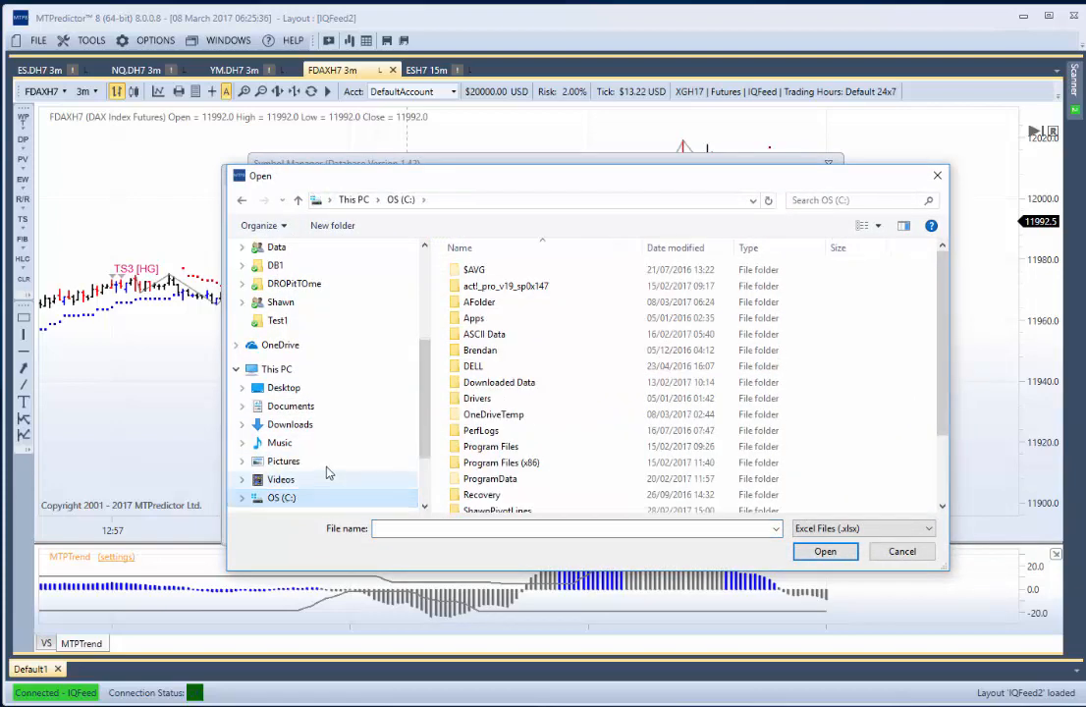
double_click(476, 303)
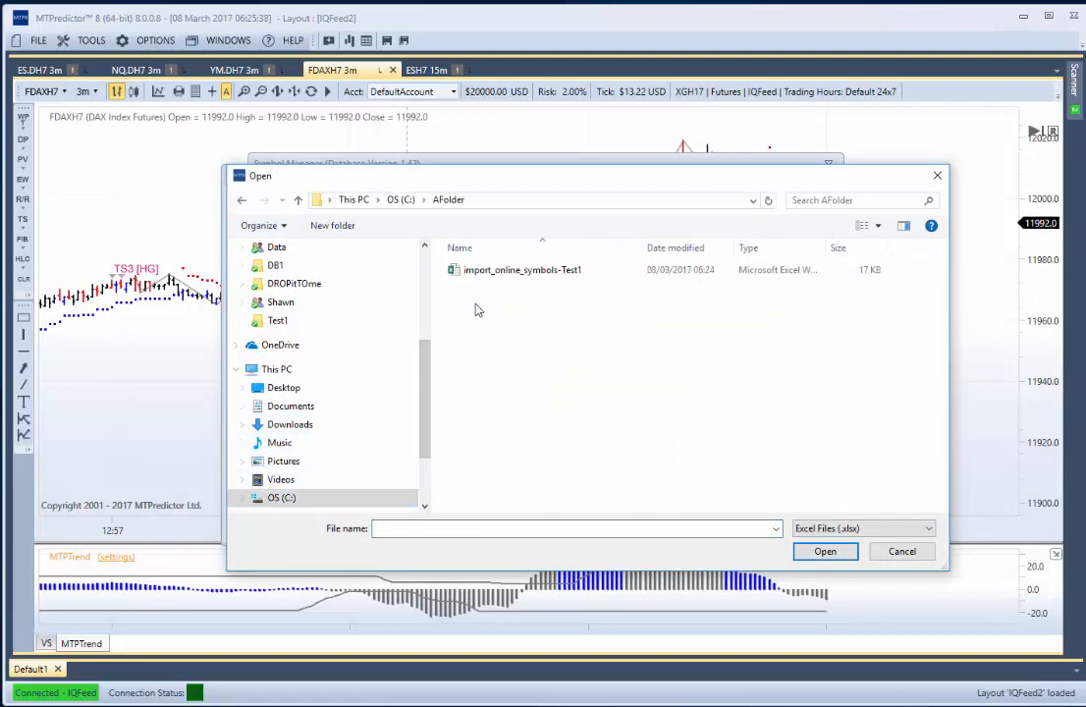
double_click(509, 271)
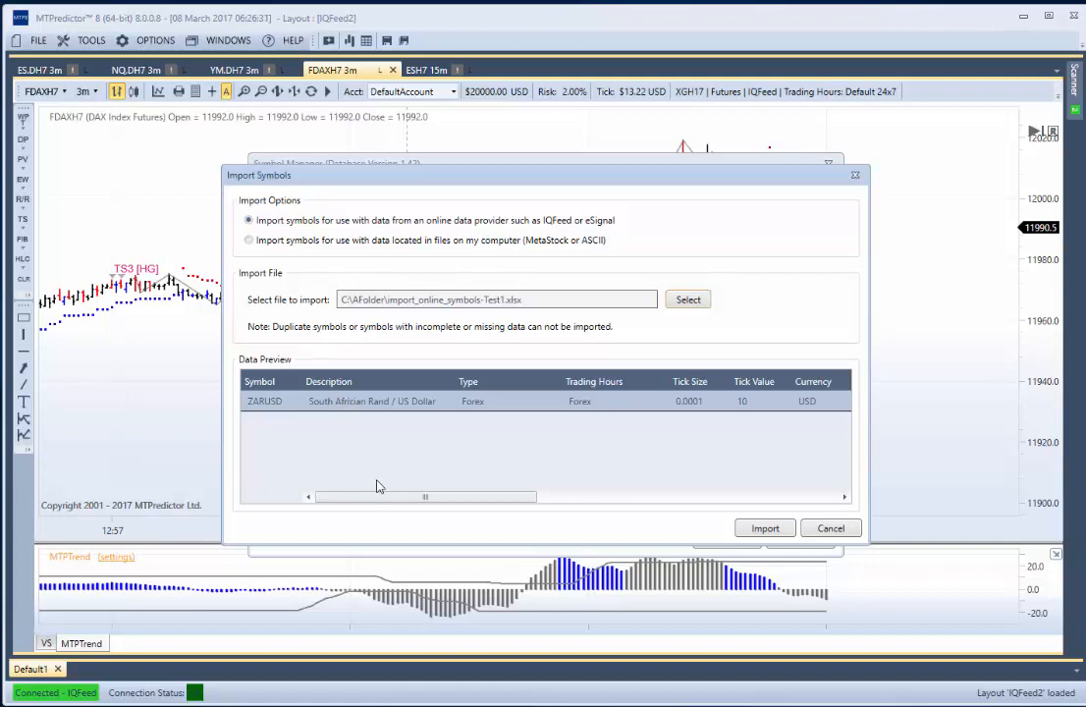
Step: Check the previewed ZARUSD row and import it as a symbol definition for online data providers
drag(386, 498, 357, 491)
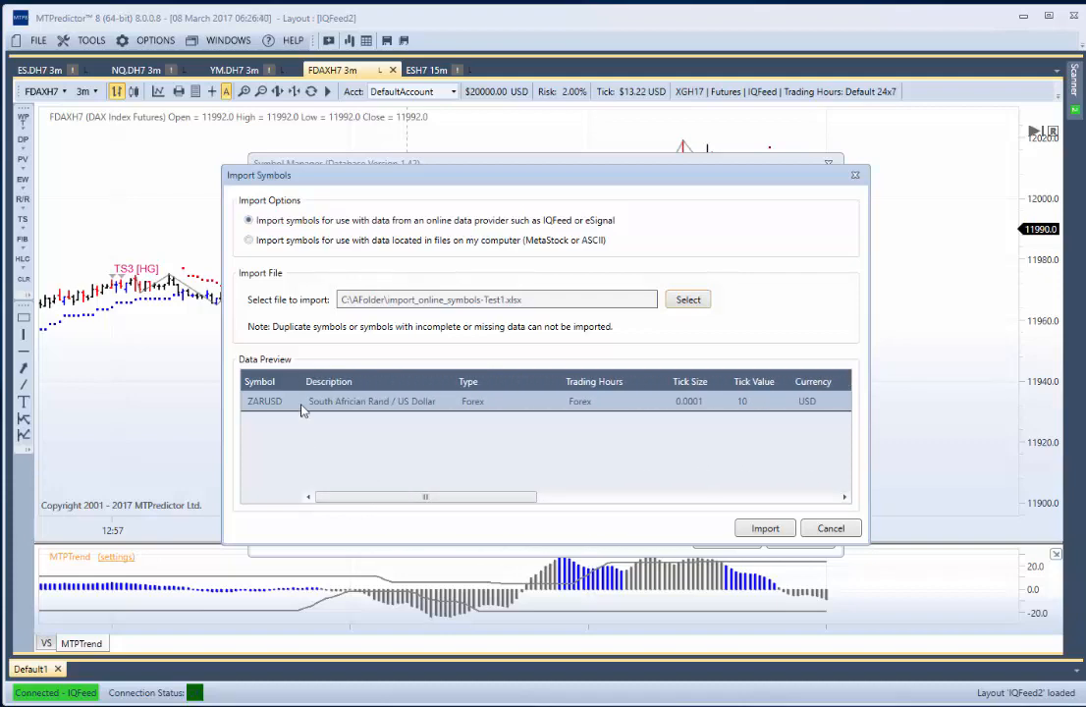
click(764, 530)
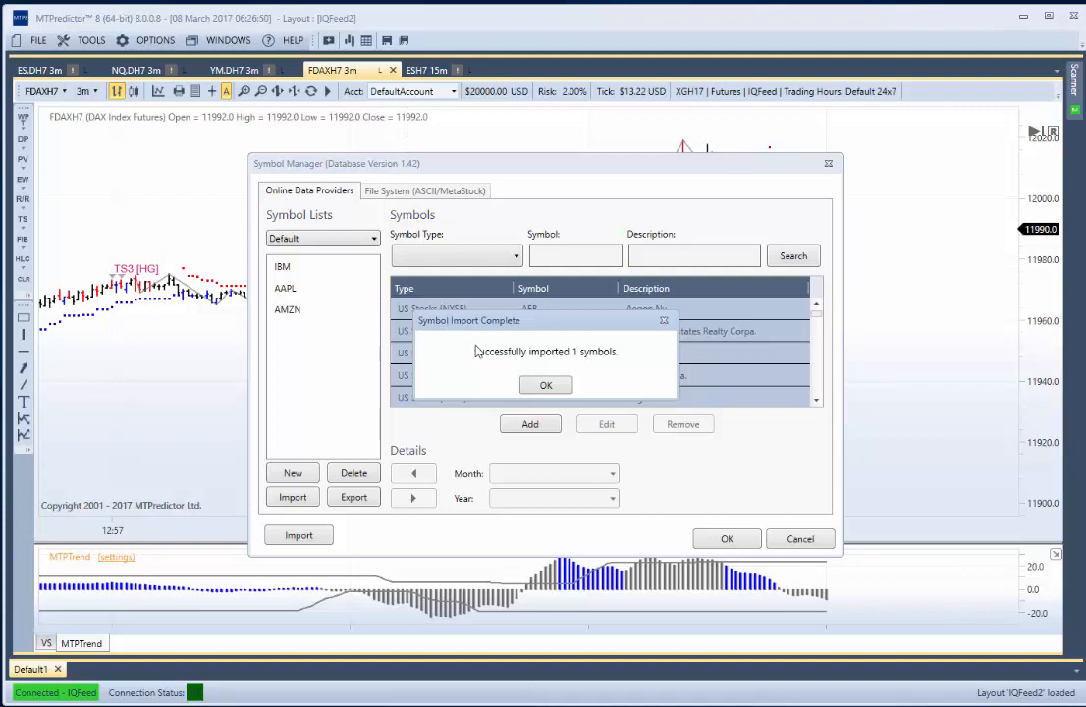
click(545, 386)
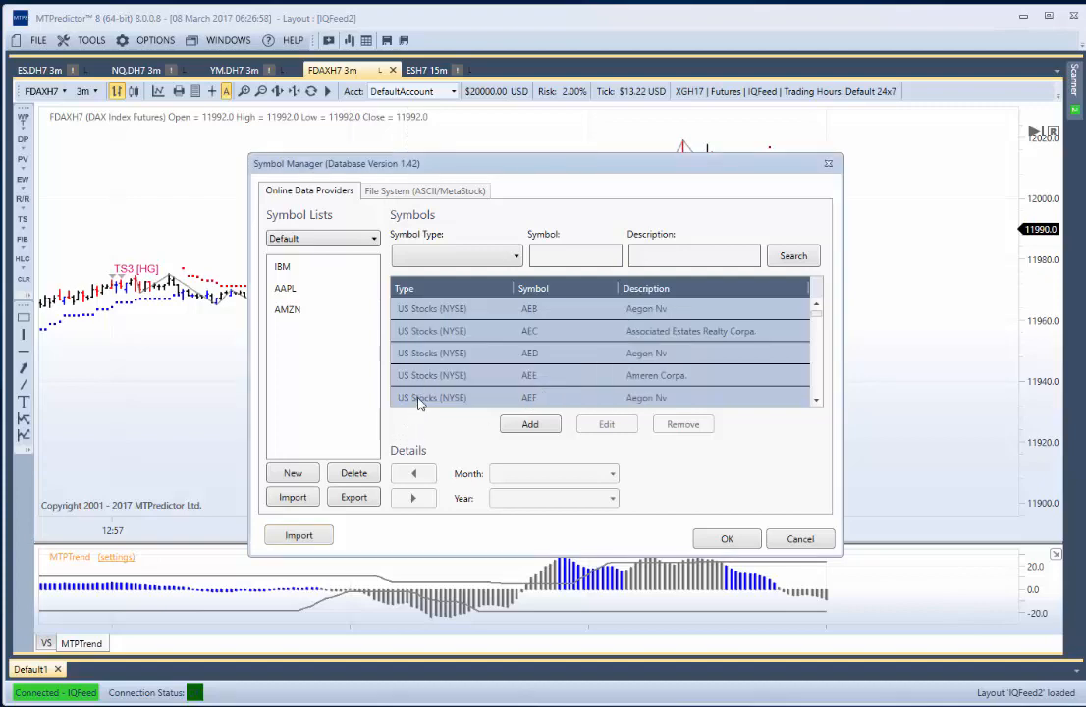
Step: Search the symbols for "zar" and open the ZARUSD forex entry in the Symbol Editor
click(552, 253)
click(791, 256)
click(454, 383)
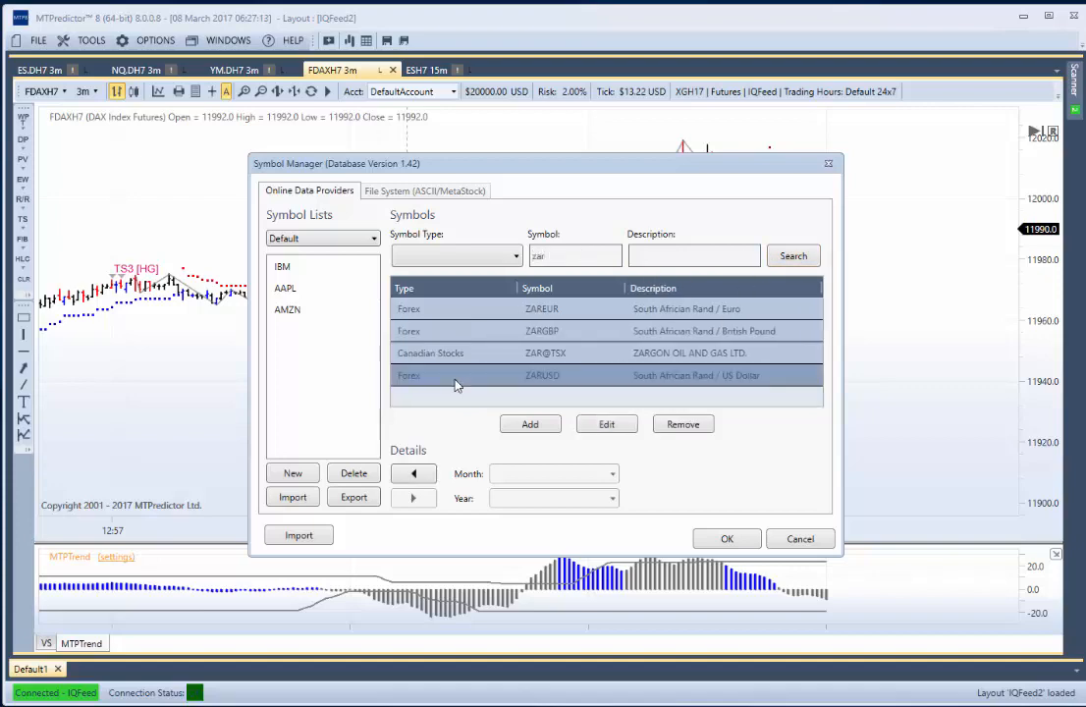
click(606, 425)
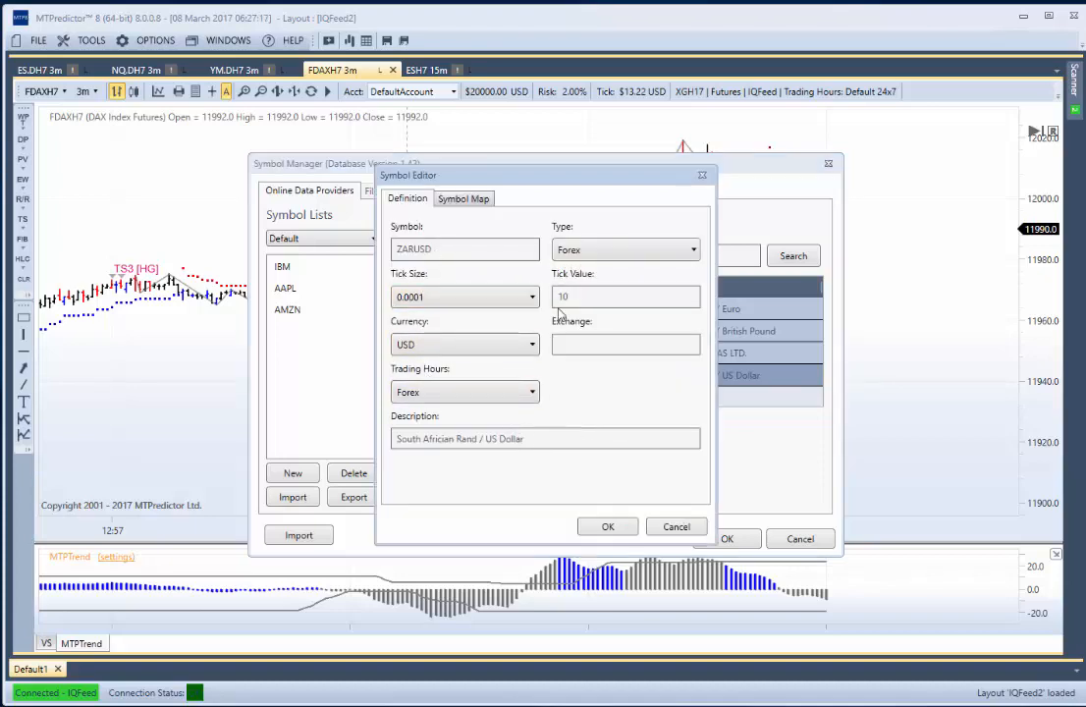
Step: Check the ZARUSD entry's provider symbol map and definition, and close the Symbol Editor and Symbol Manager without changes
click(479, 200)
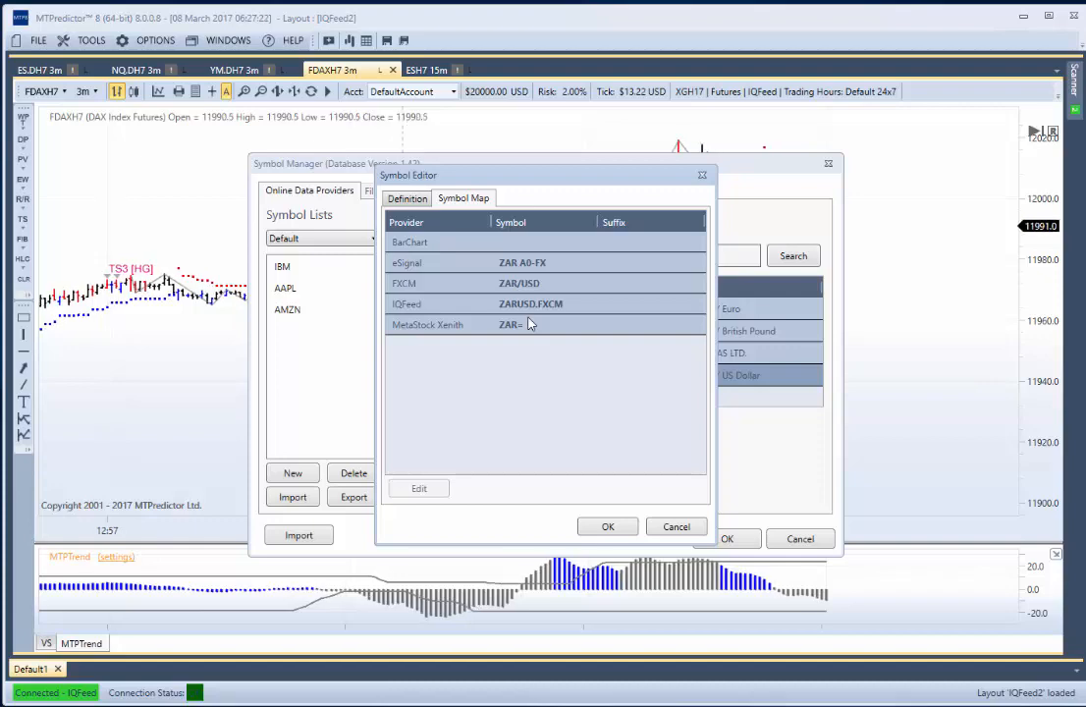
click(407, 198)
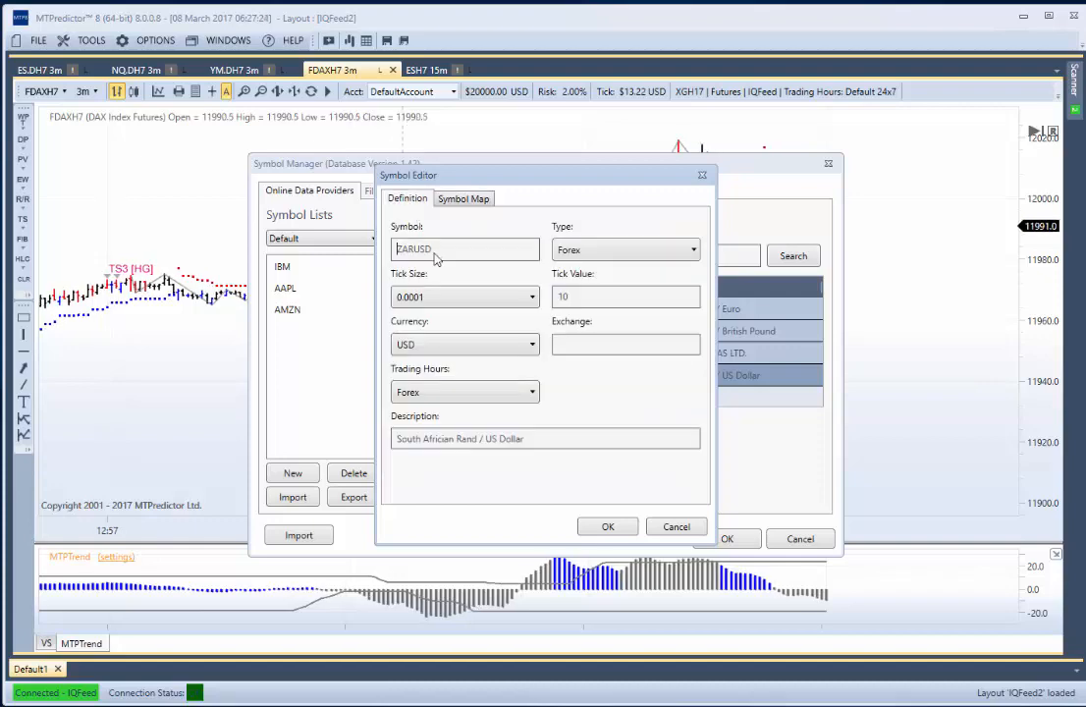
click(676, 527)
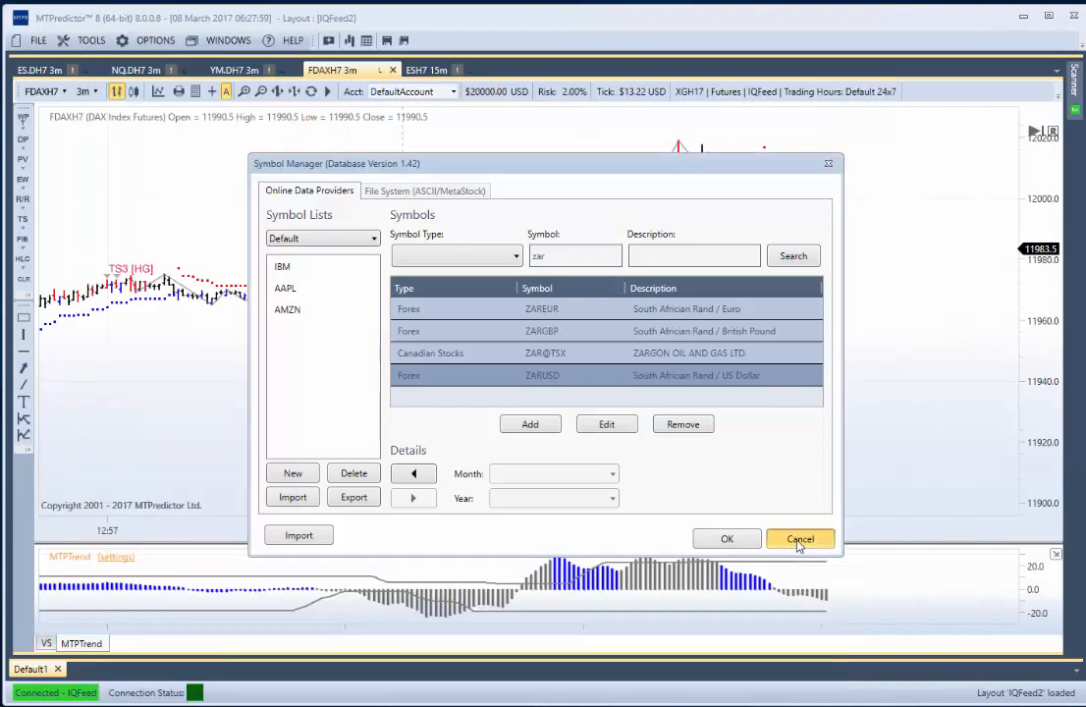
click(801, 539)
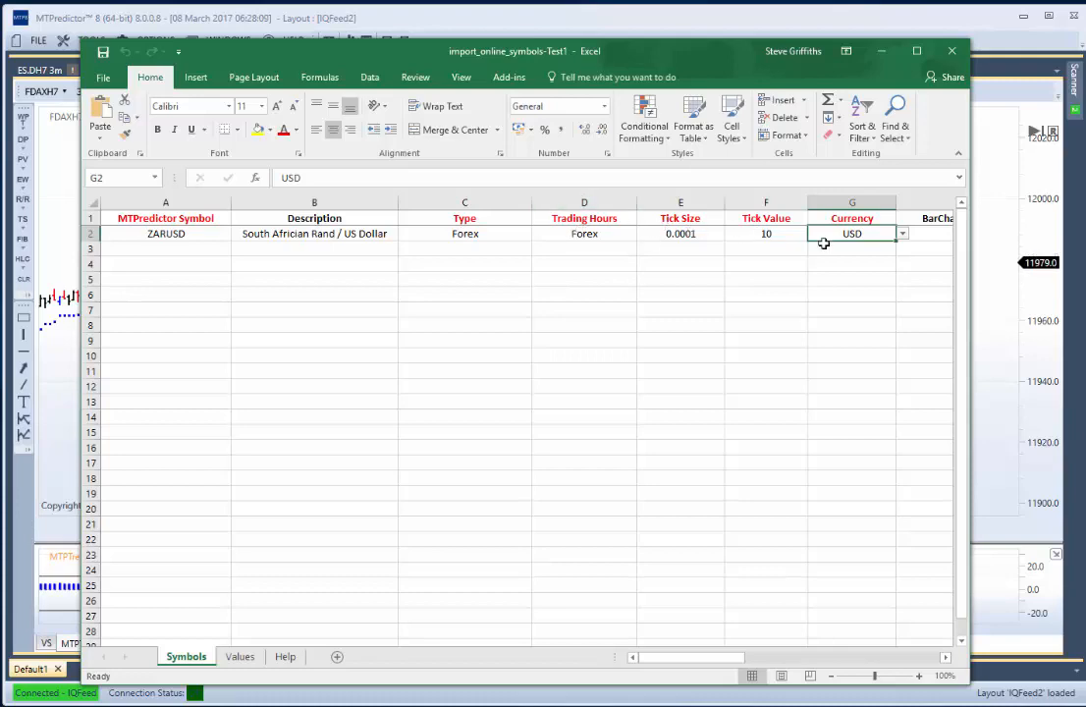
Step: Review the provider symbol columns of the ZARUSD row in the import_online_symbols-Test1 workbook, and switch back to MTPredictor
drag(691, 659, 849, 669)
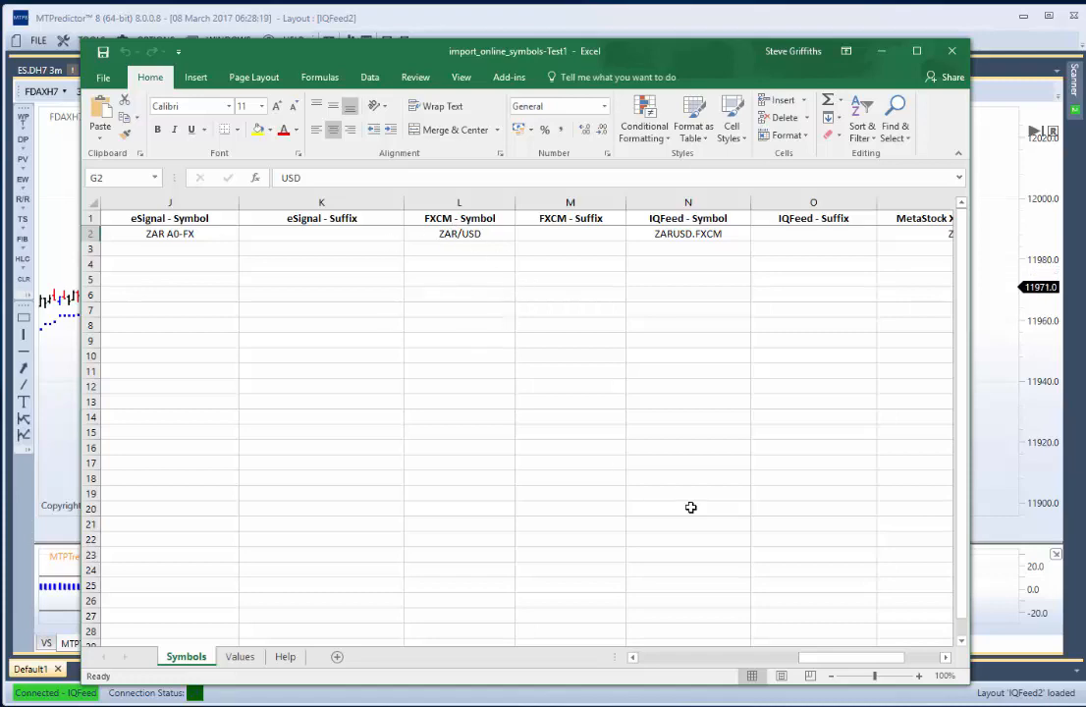
drag(853, 657, 648, 656)
click(994, 321)
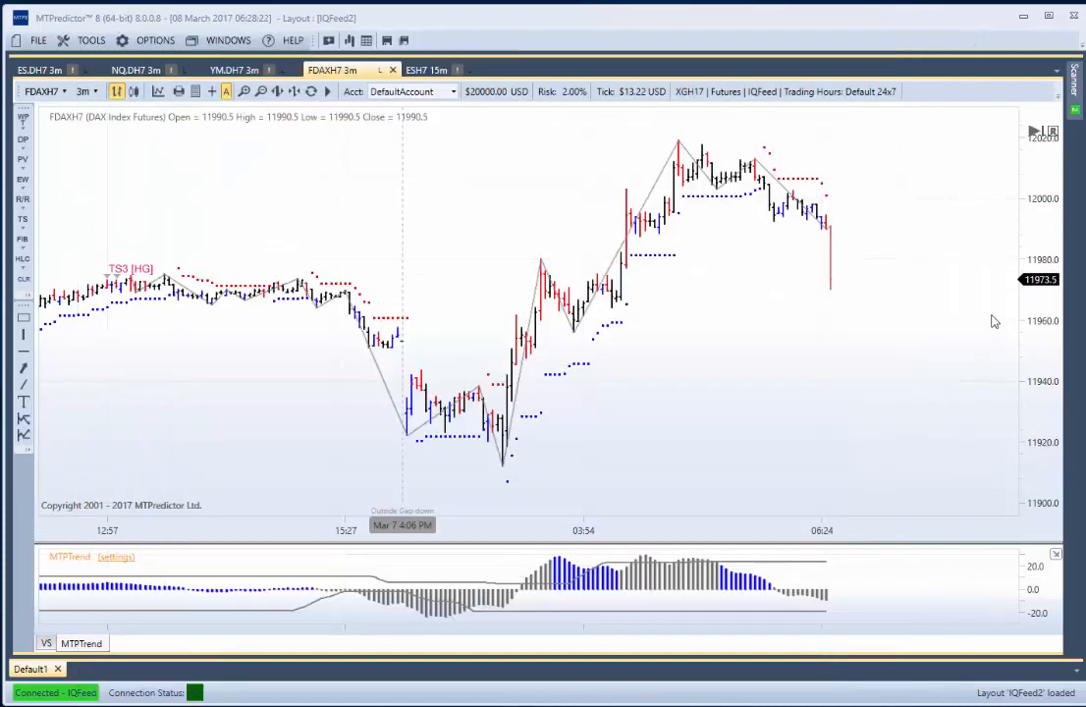
Step: Reopen the Symbol Manager to review its symbol import option, and close it without importing anything
click(89, 40)
click(94, 59)
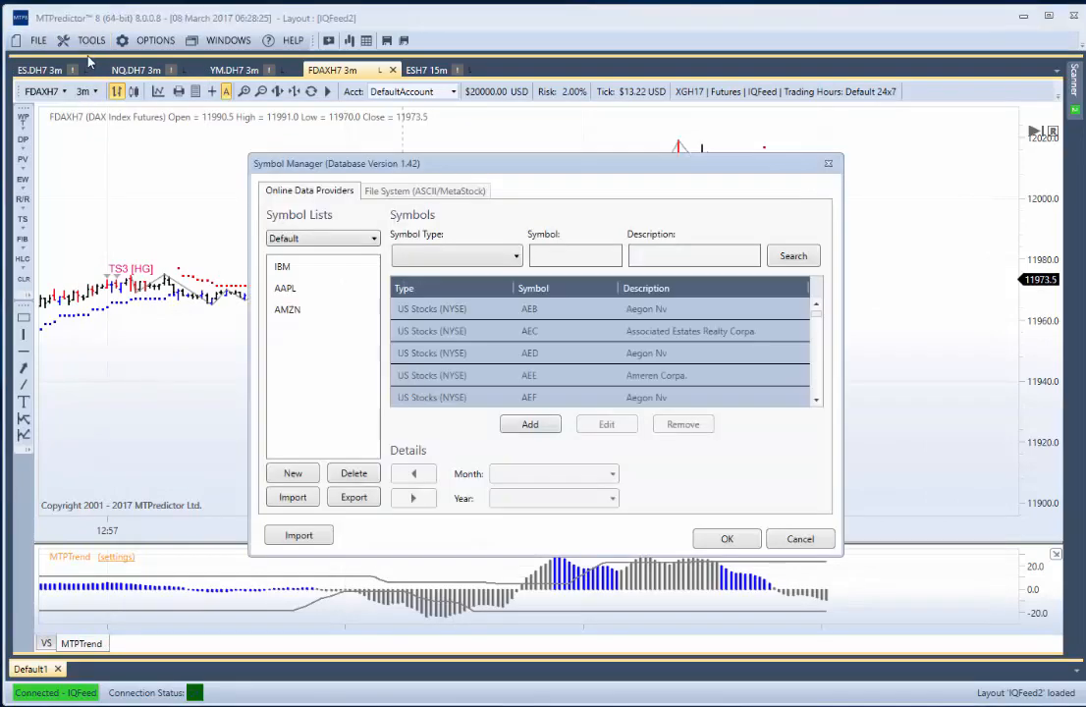
click(290, 539)
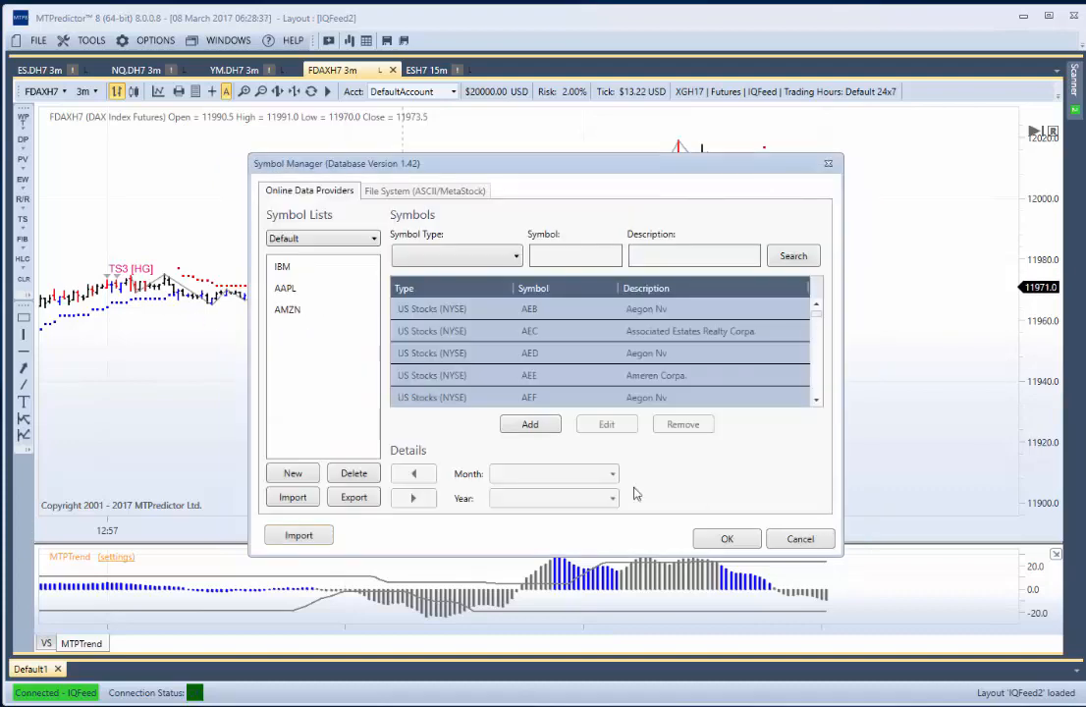
click(830, 528)
click(800, 539)
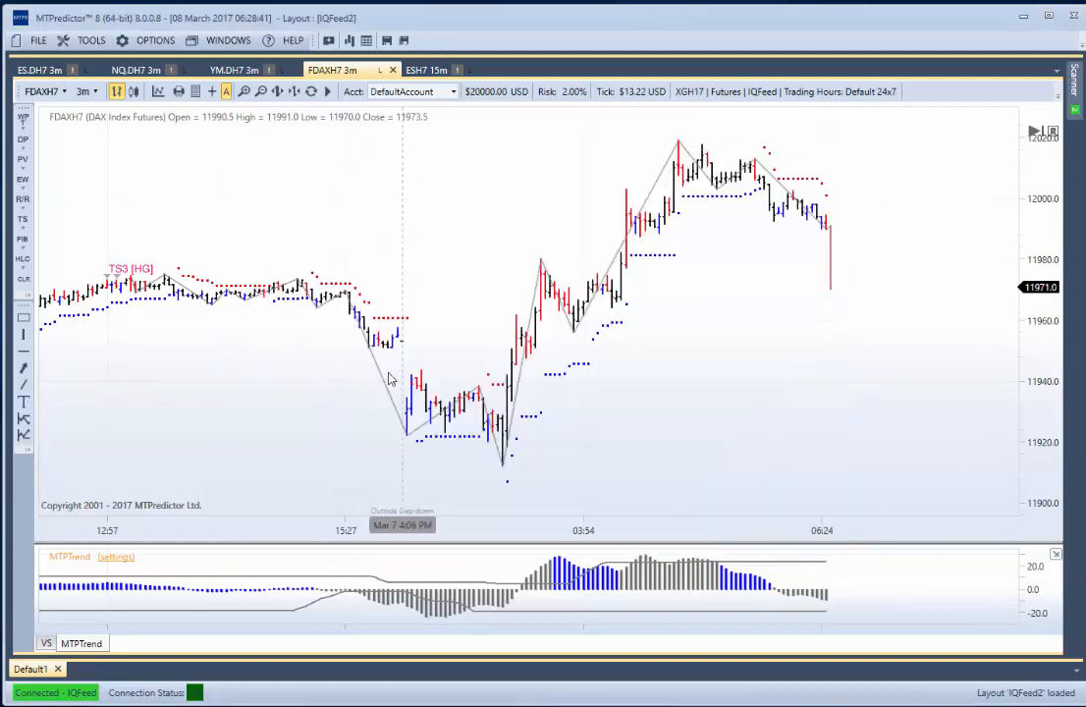